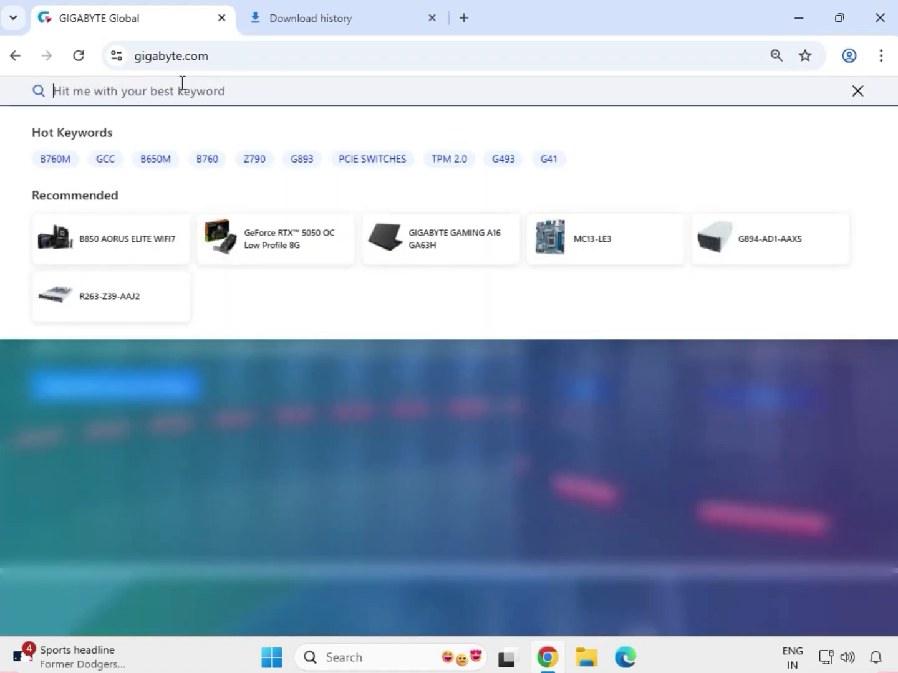
# Step: Search the Gigabyte site for H110M DS2V, restrict the results to products and open the GA-H110M-DS2V (rev. 1.0) page
pyautogui.write('H110M DS2V')
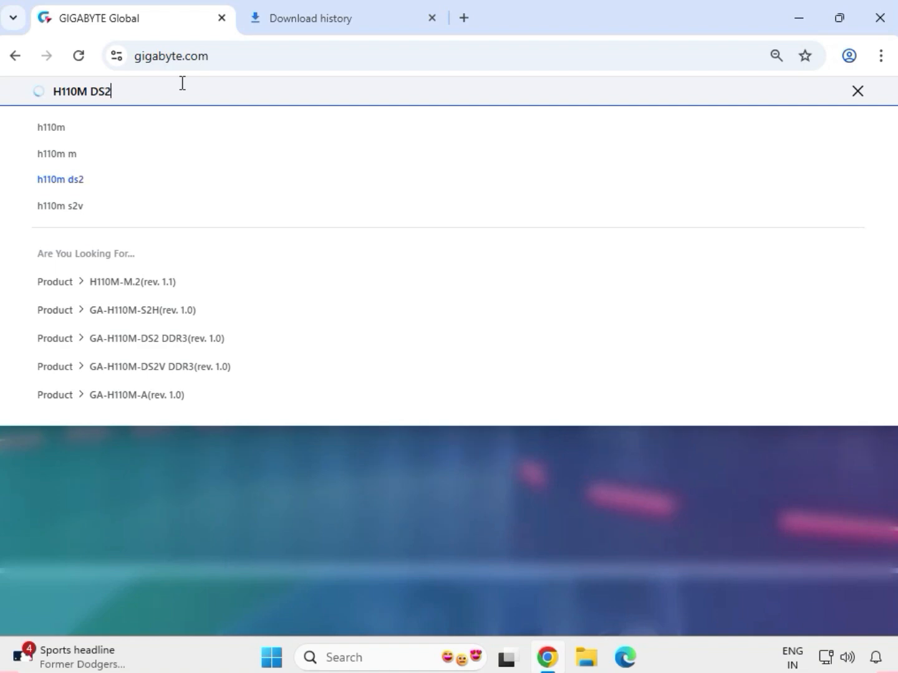
pyautogui.press('Return')
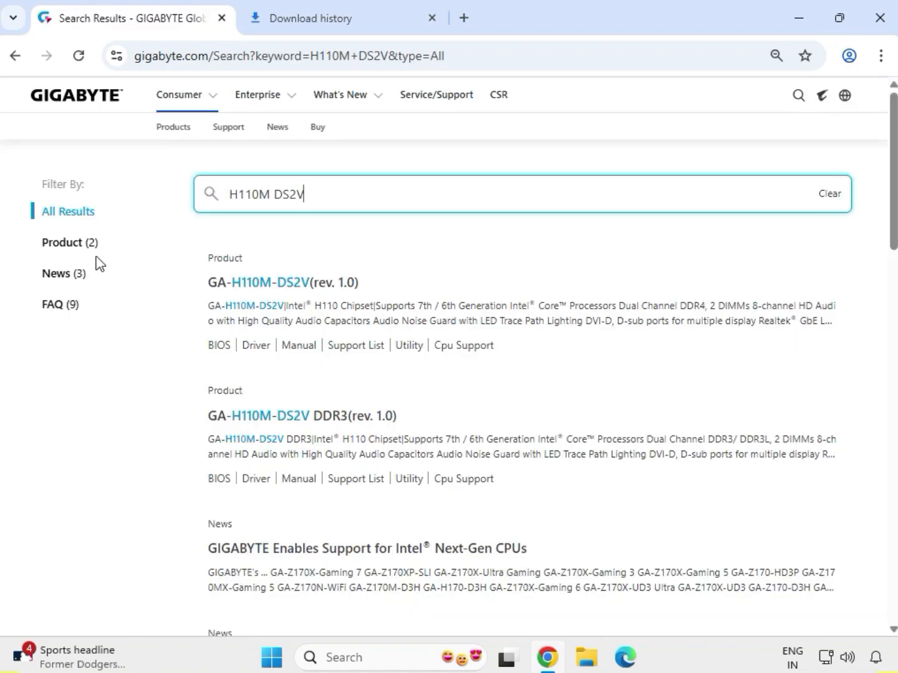
pyautogui.click(87, 245)
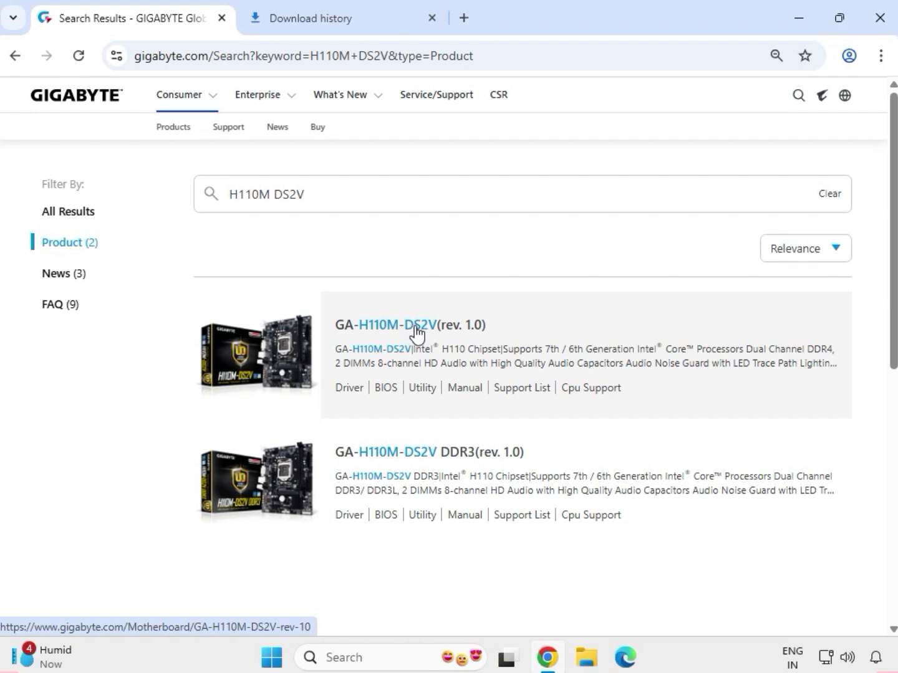
pyautogui.click(418, 327)
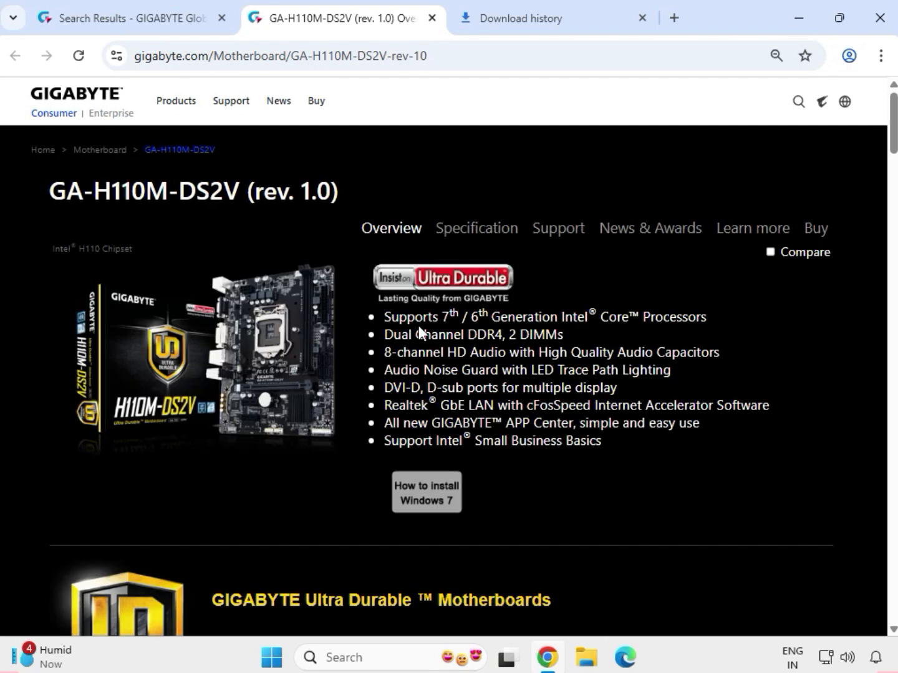
# Step: Open the motherboard's support downloads and filter the drivers to Windows 10 64bit
pyautogui.click(564, 229)
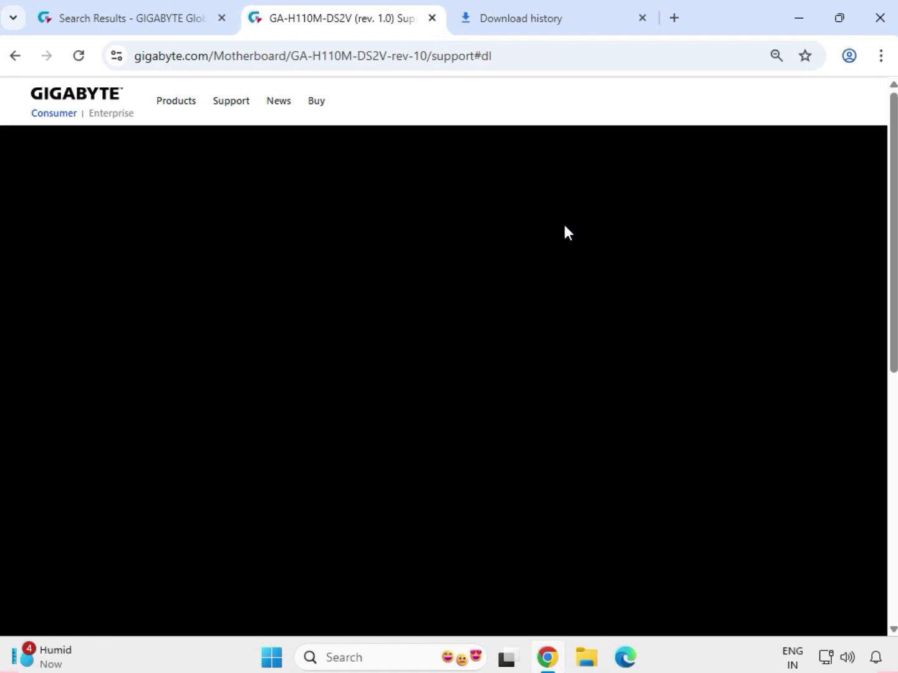
pyautogui.click(200, 339)
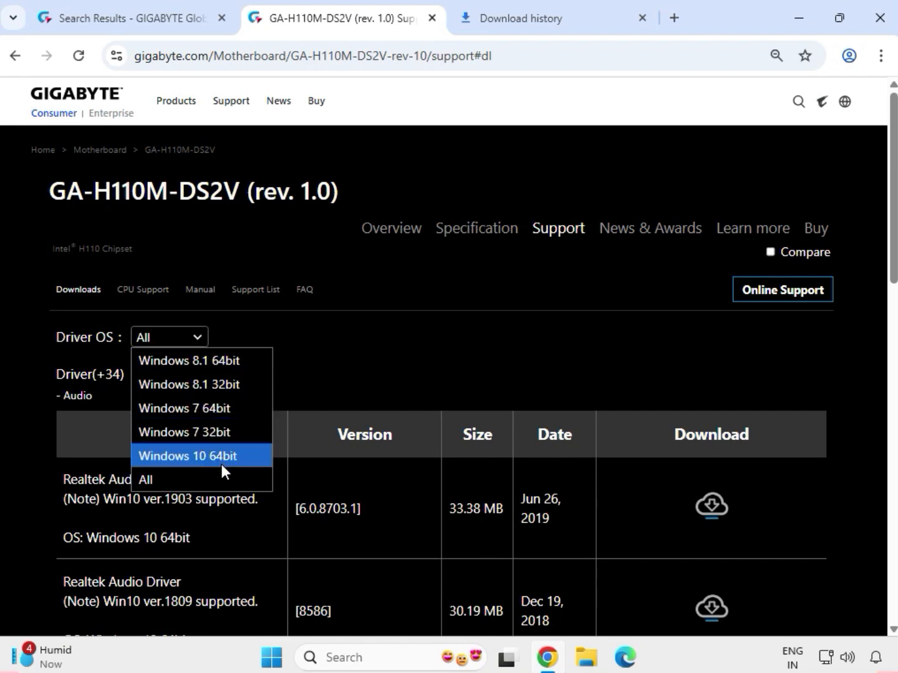
pyautogui.click(204, 457)
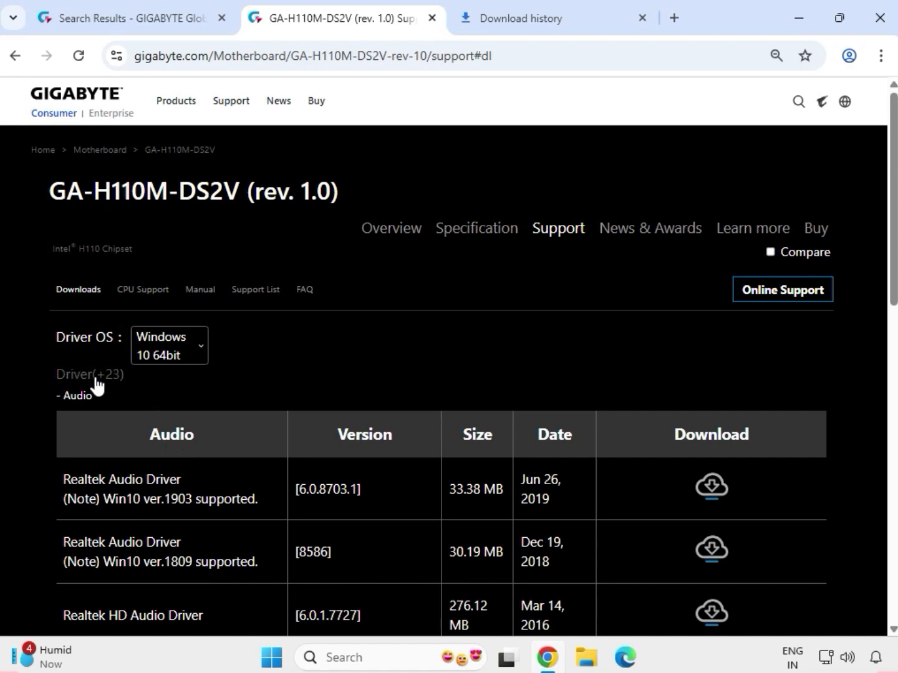
# Step: Download the Realtek HD Audio Driver, version 6.0.1.7727, from the Audio drivers
pyautogui.moveTo(100, 396); pyautogui.dragTo(63, 396)
pyautogui.scroll(-4, 205, 401)
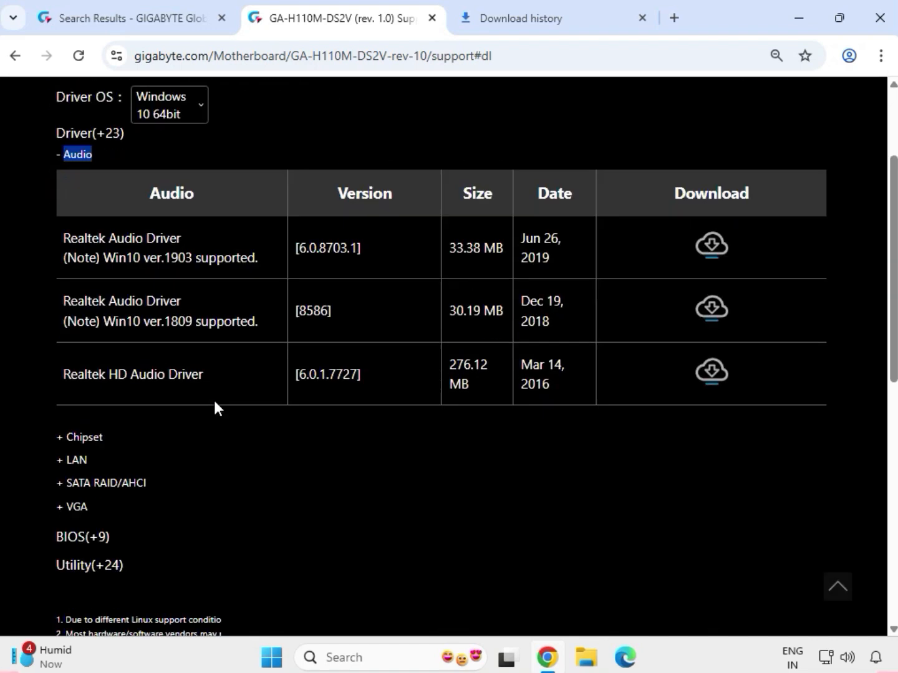
pyautogui.moveTo(61, 352); pyautogui.dragTo(180, 353)
pyautogui.scroll(1, 180, 354)
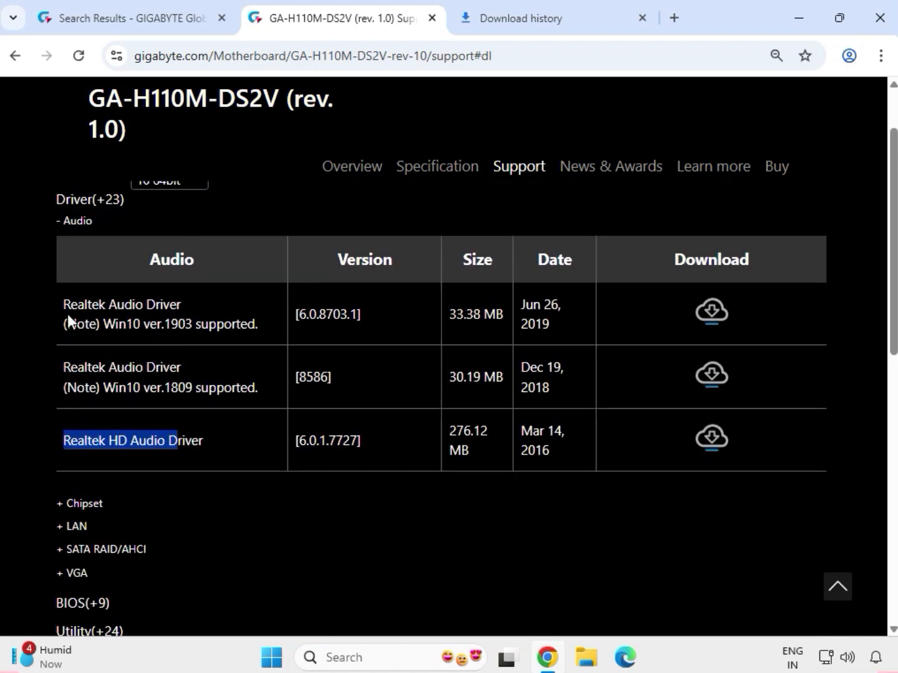
pyautogui.moveTo(68, 320); pyautogui.dragTo(335, 345)
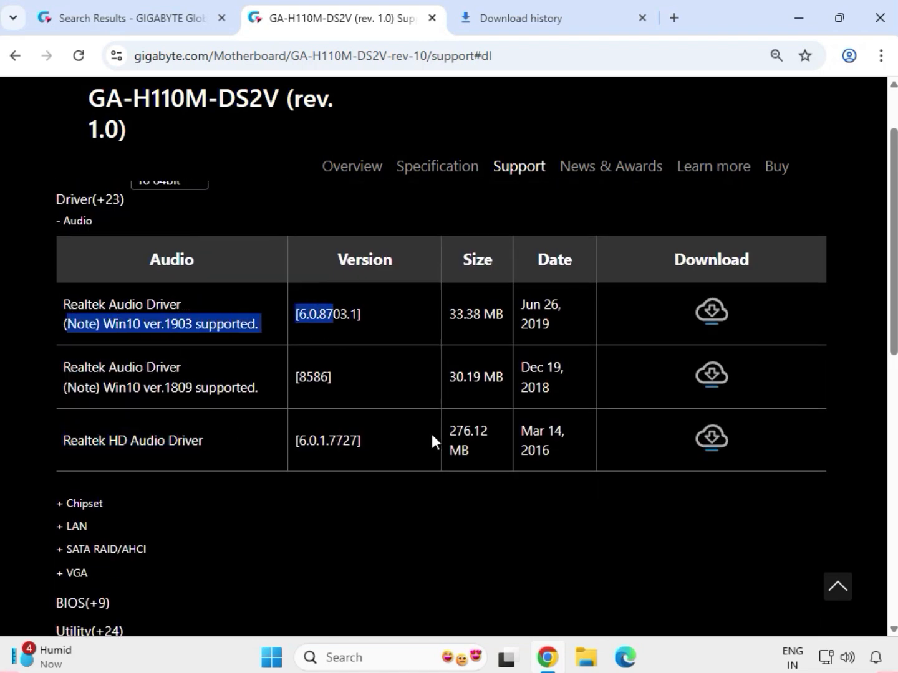
pyautogui.moveTo(446, 430); pyautogui.dragTo(469, 449)
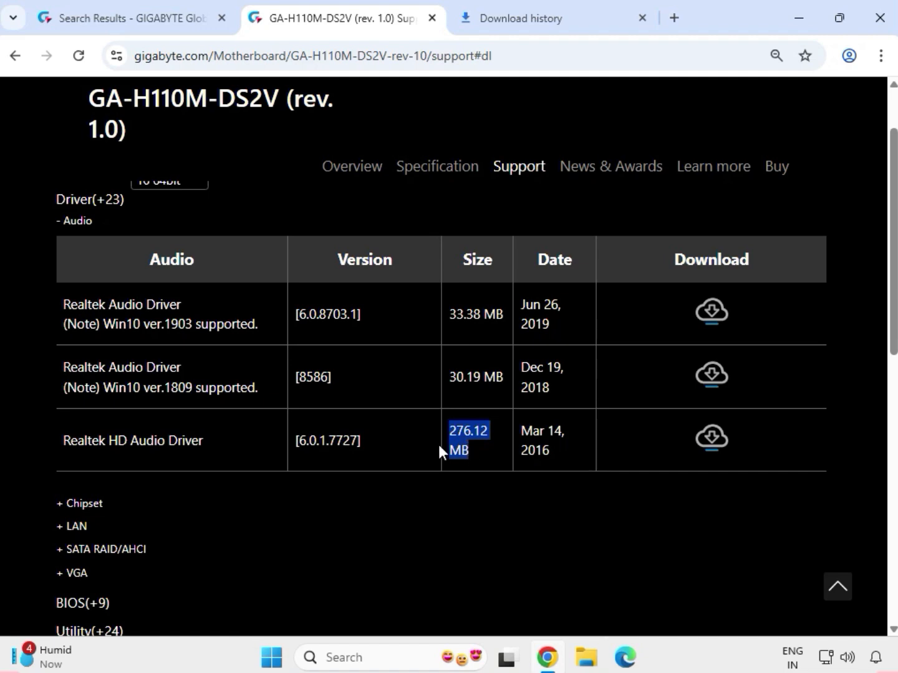
pyautogui.moveTo(66, 447); pyautogui.dragTo(778, 435)
pyautogui.click(732, 446)
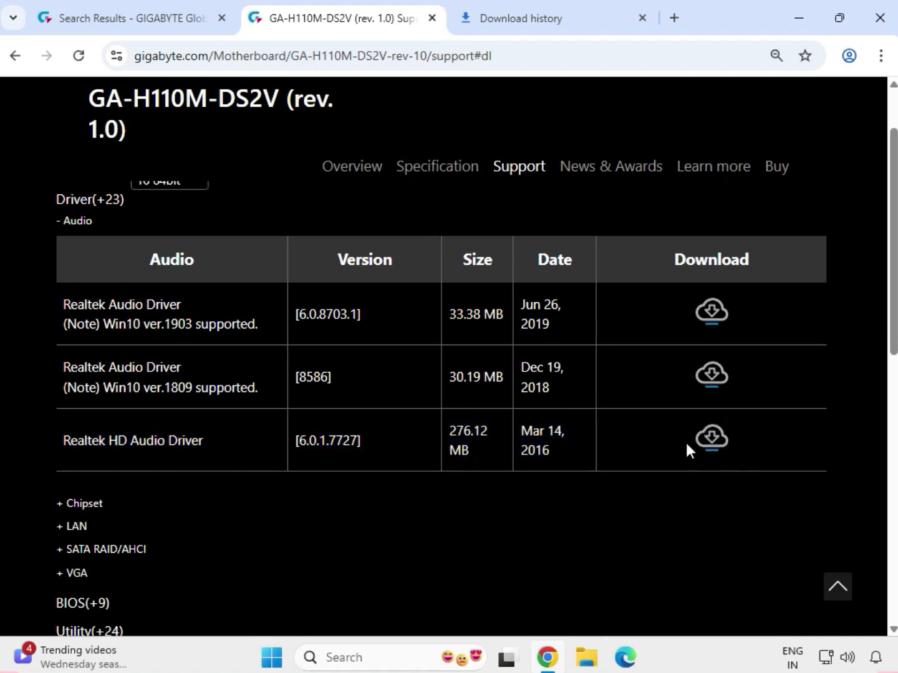
pyautogui.click(711, 444)
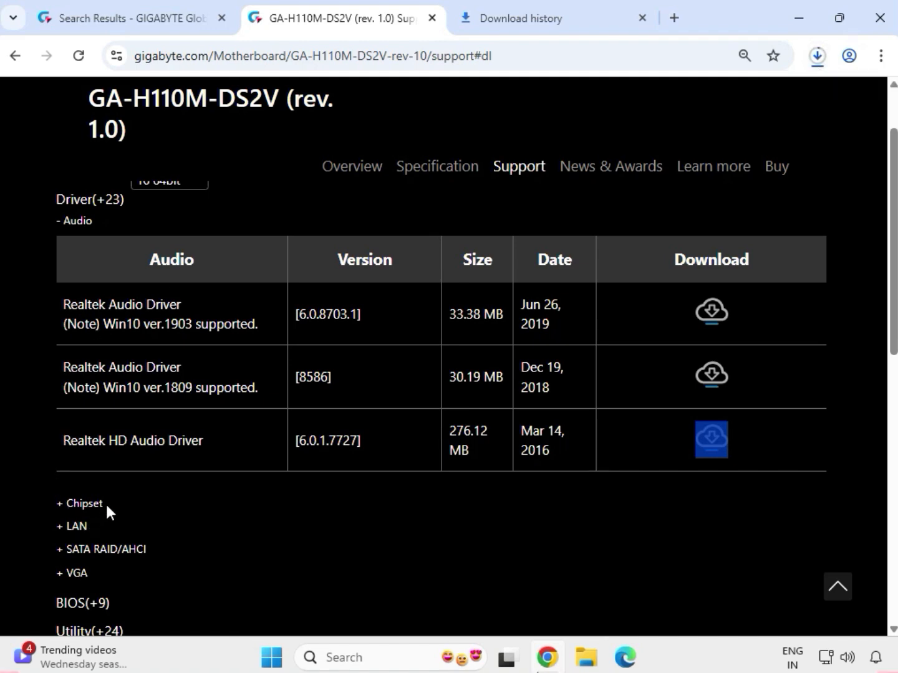
# Step: Expand the Chipset drivers and download Intel INF installation version 10.1.1.38
pyautogui.moveTo(106, 503); pyautogui.dragTo(69, 508)
pyautogui.scroll(-4, 97, 482)
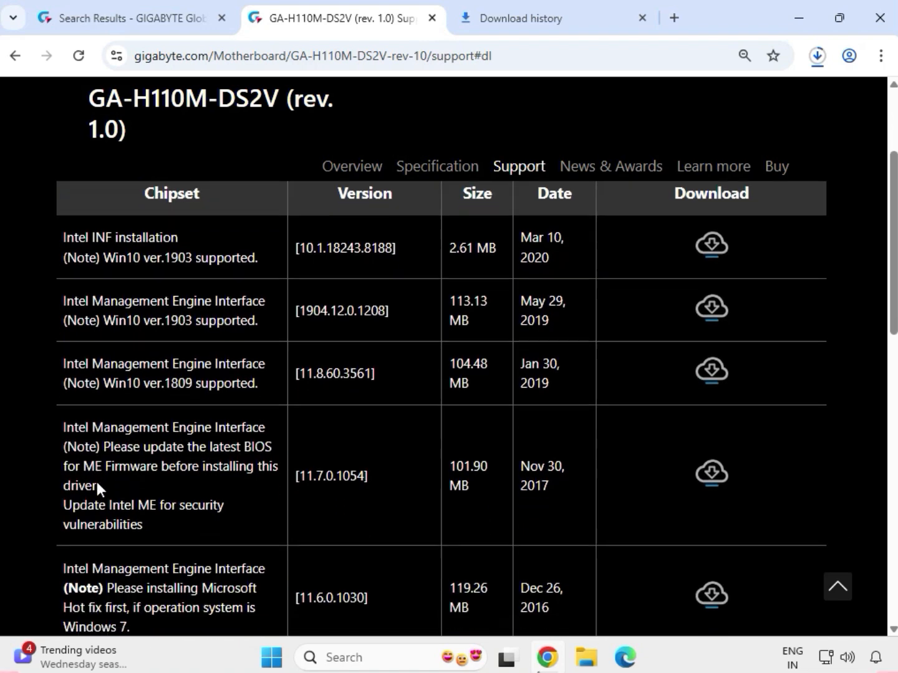
pyautogui.moveTo(62, 508); pyautogui.dragTo(179, 506)
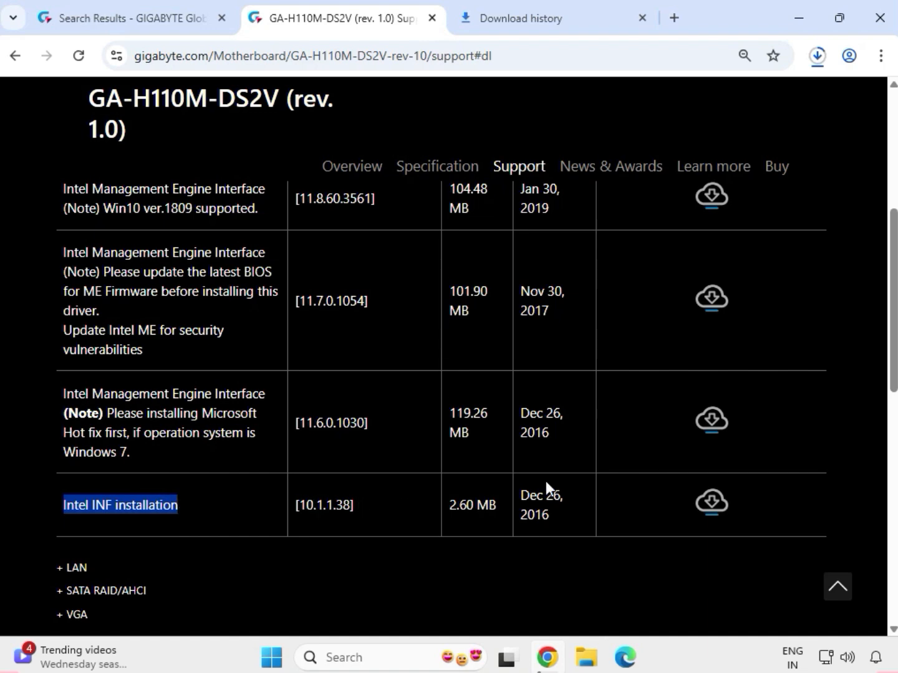
pyautogui.click(710, 506)
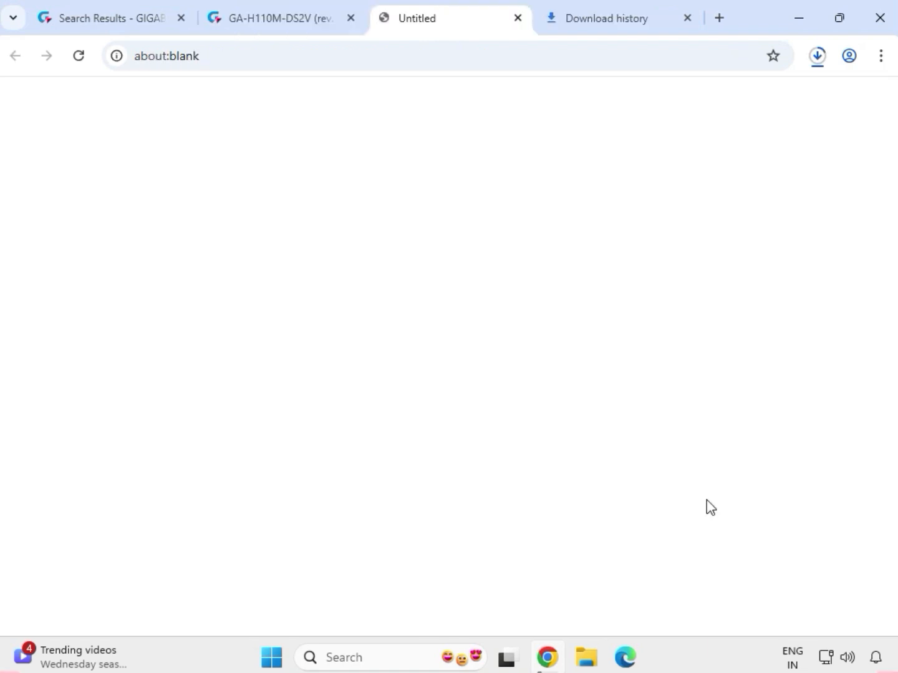
# Step: Expand the LAN drivers and download the Realtek LAN Driver, version 10.006.1001.2015
pyautogui.scroll(-1, 406, 455)
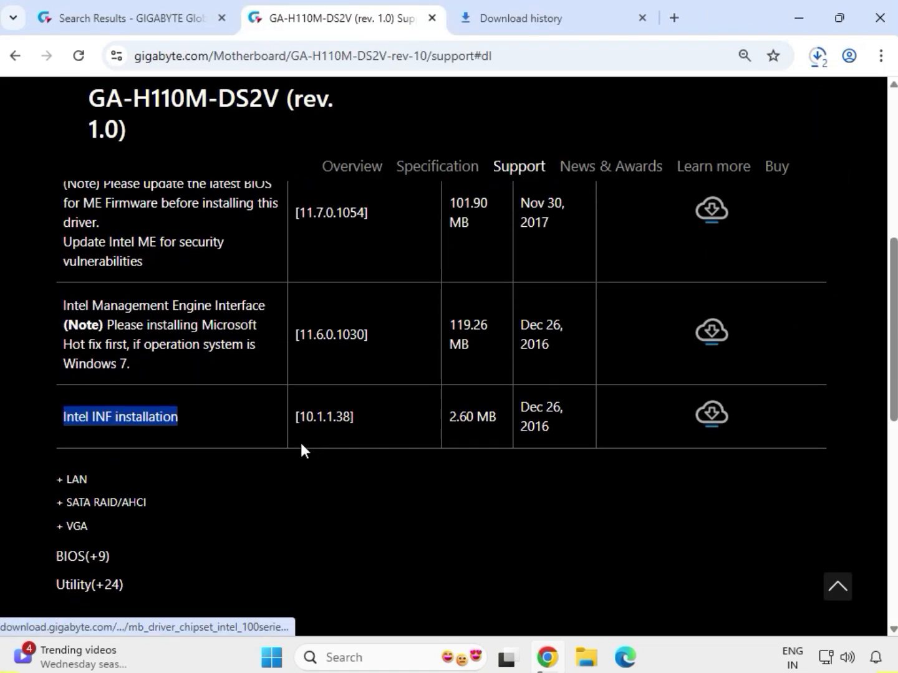
pyautogui.click(91, 474)
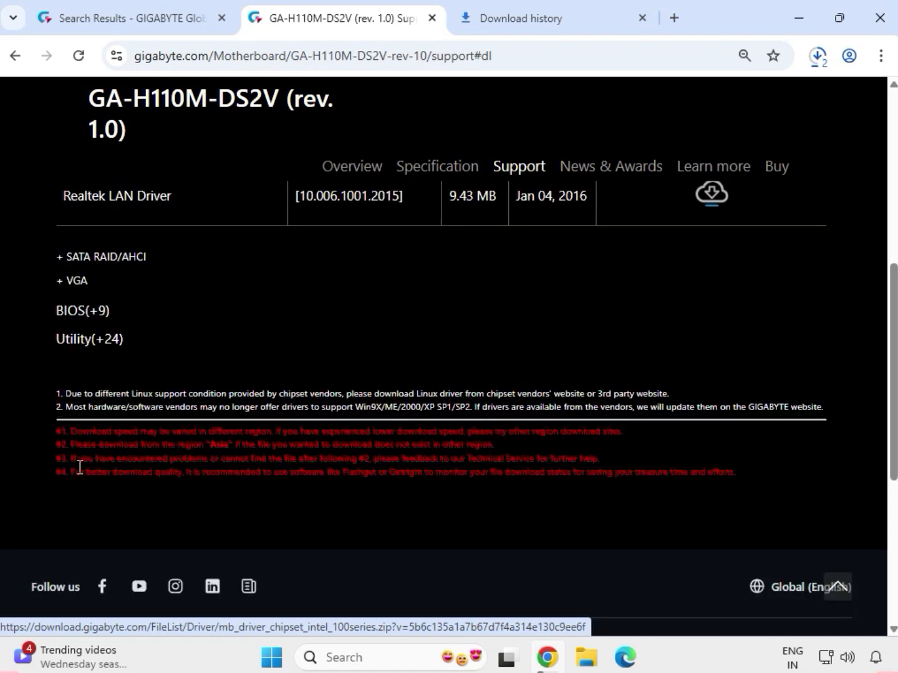
pyautogui.moveTo(63, 373); pyautogui.dragTo(238, 370)
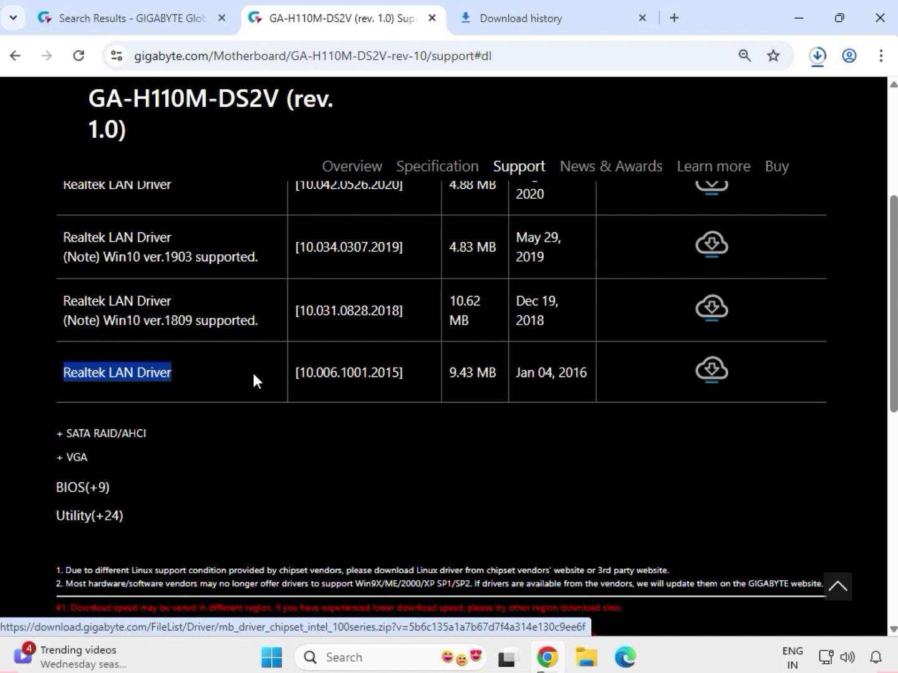
pyautogui.click(633, 371)
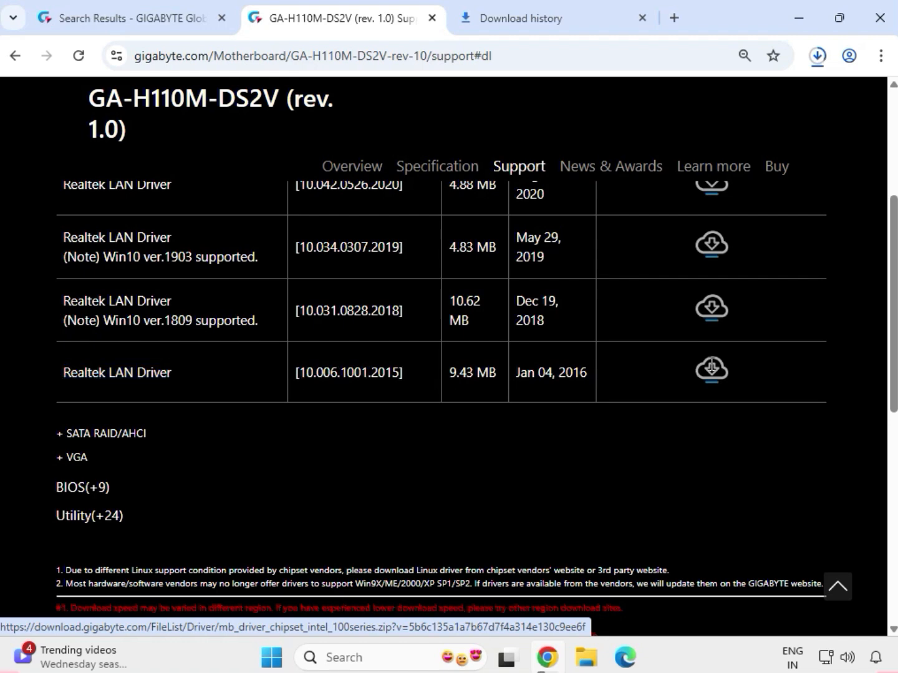
pyautogui.click(710, 371)
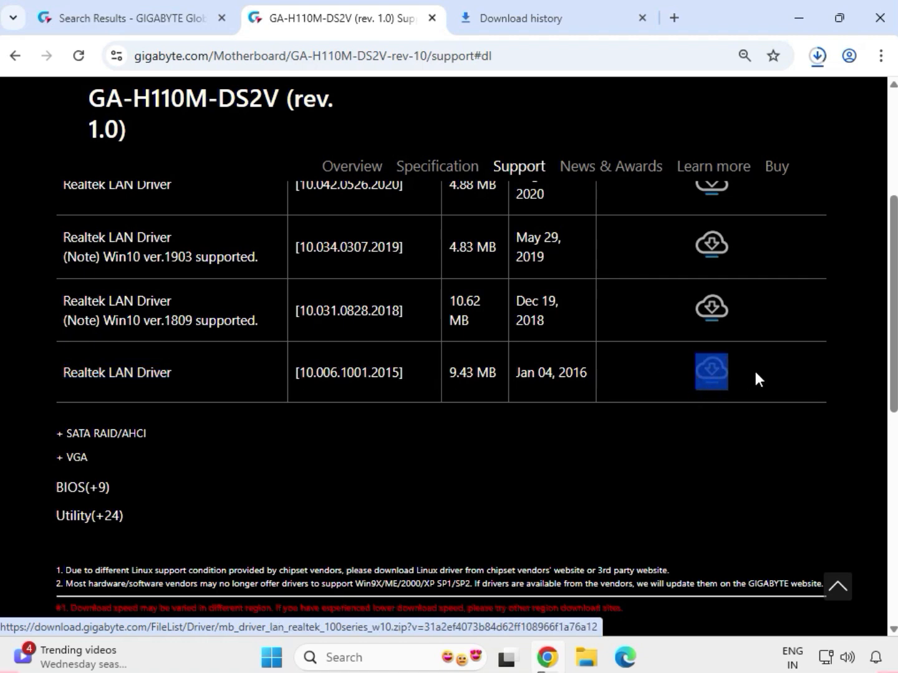
pyautogui.click(710, 375)
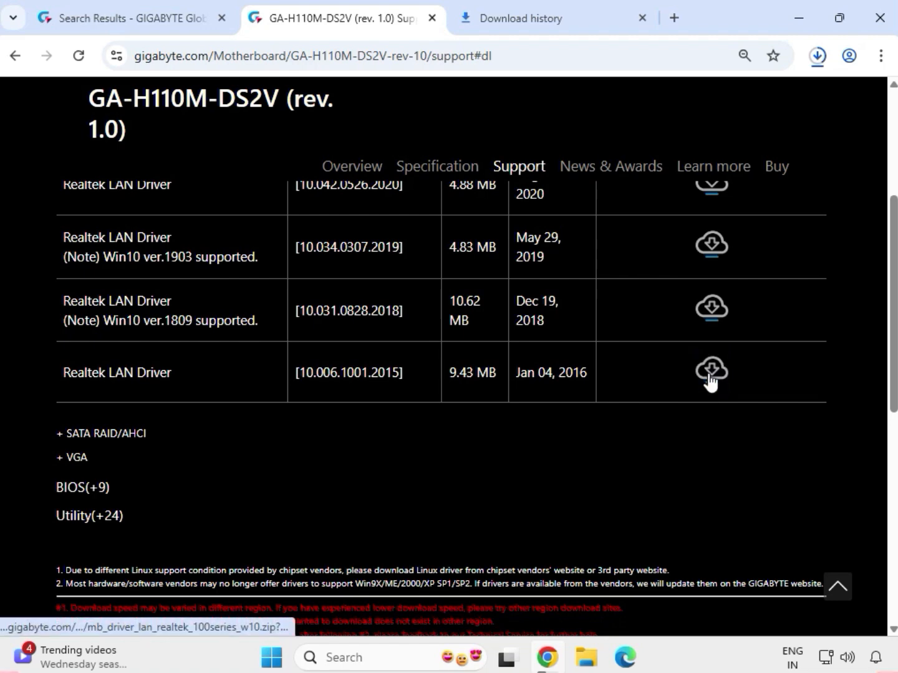
pyautogui.click(710, 375)
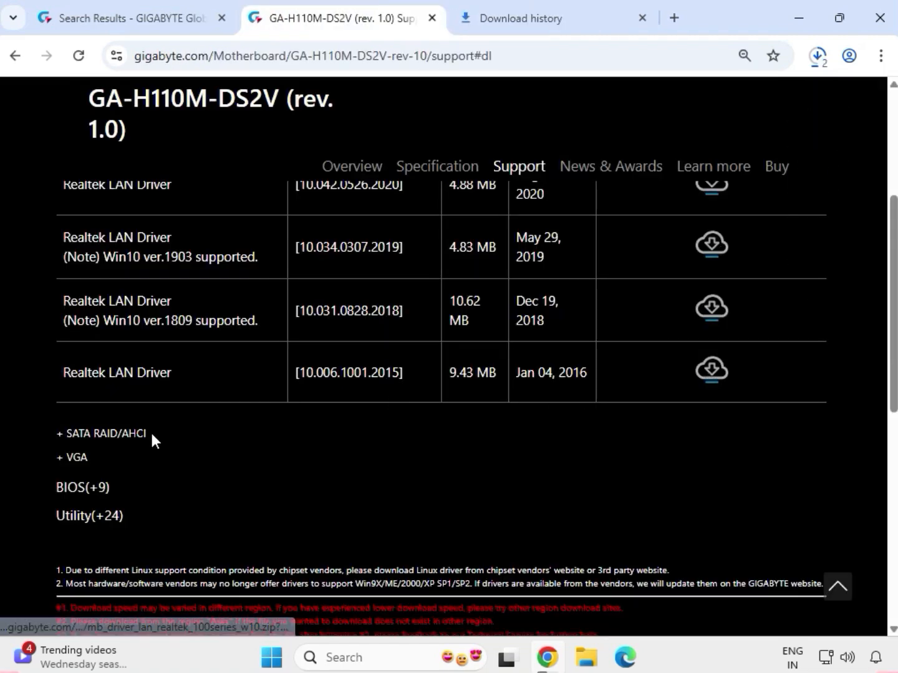
# Step: Expand the VGA drivers and download the Intel VGA Driver, version 21.20.16.4550
pyautogui.click(63, 458)
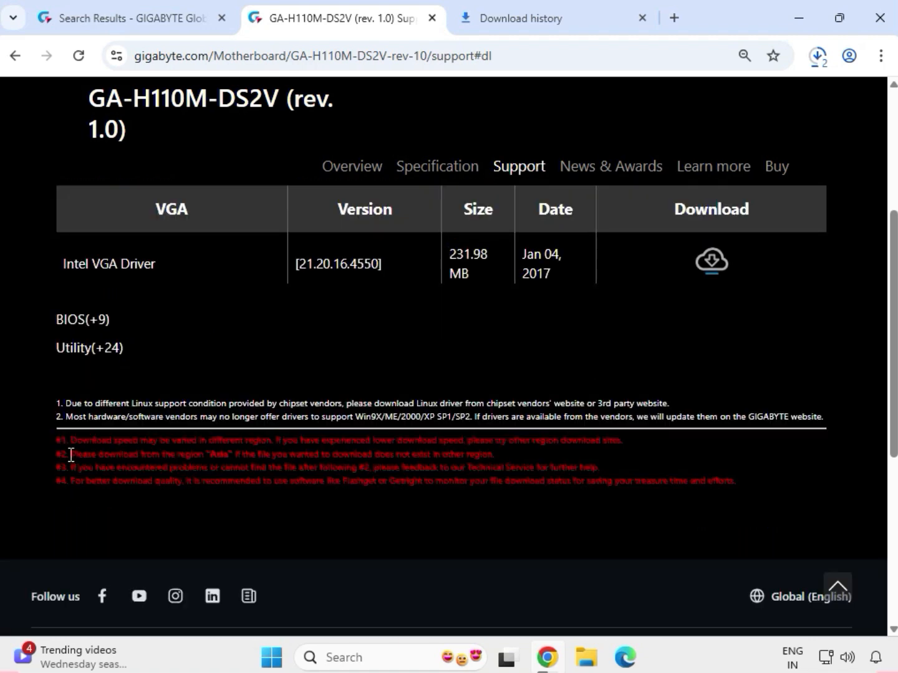
pyautogui.moveTo(64, 324); pyautogui.dragTo(556, 327)
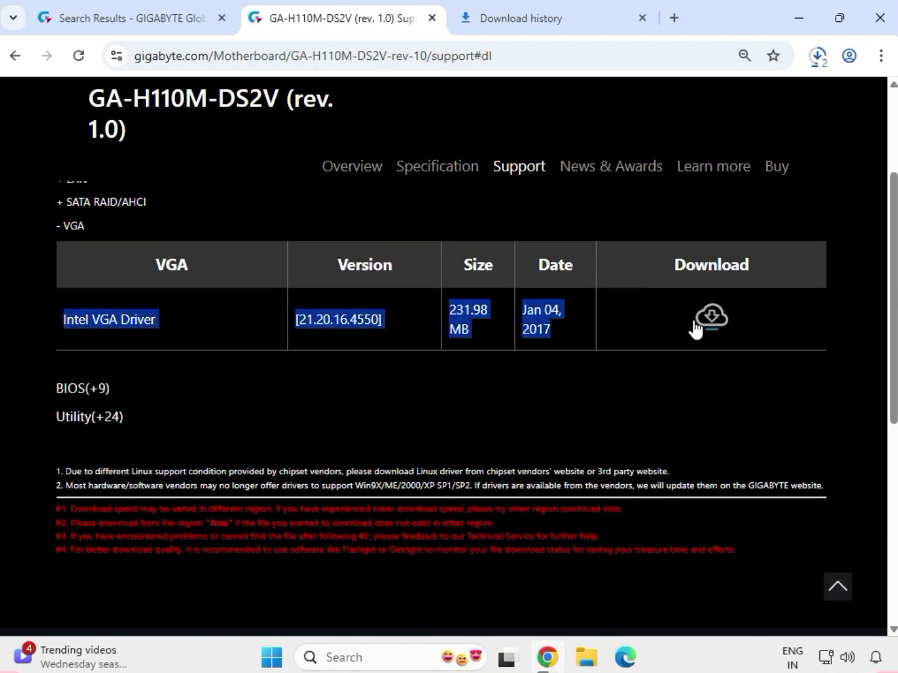
pyautogui.click(714, 318)
# Step: Check the recent downloads and show the downloaded Realtek LAN driver archive in its folder in File Explorer
pyautogui.click(822, 59)
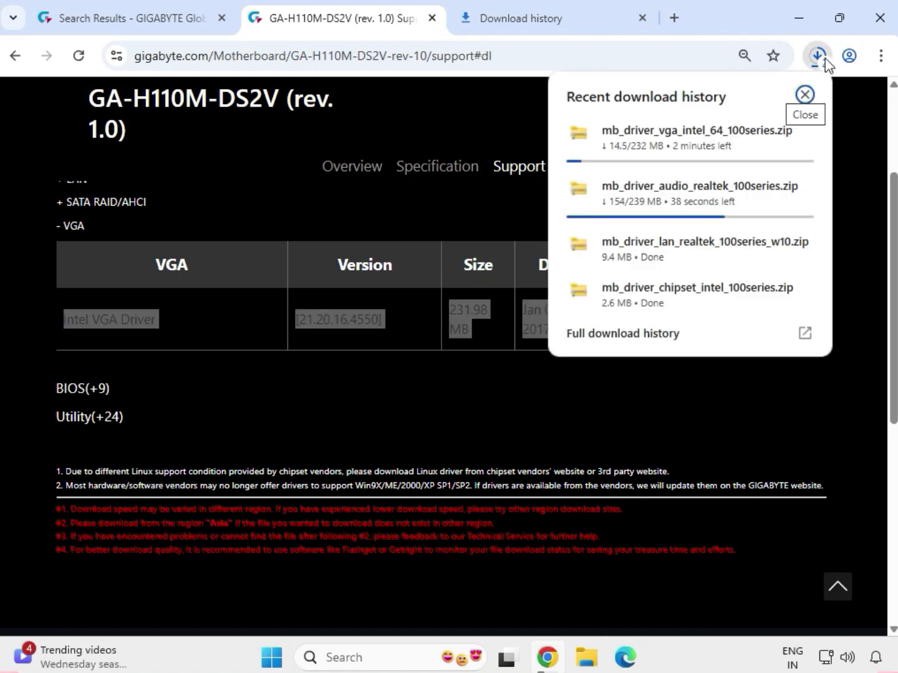
pyautogui.moveTo(767, 268)
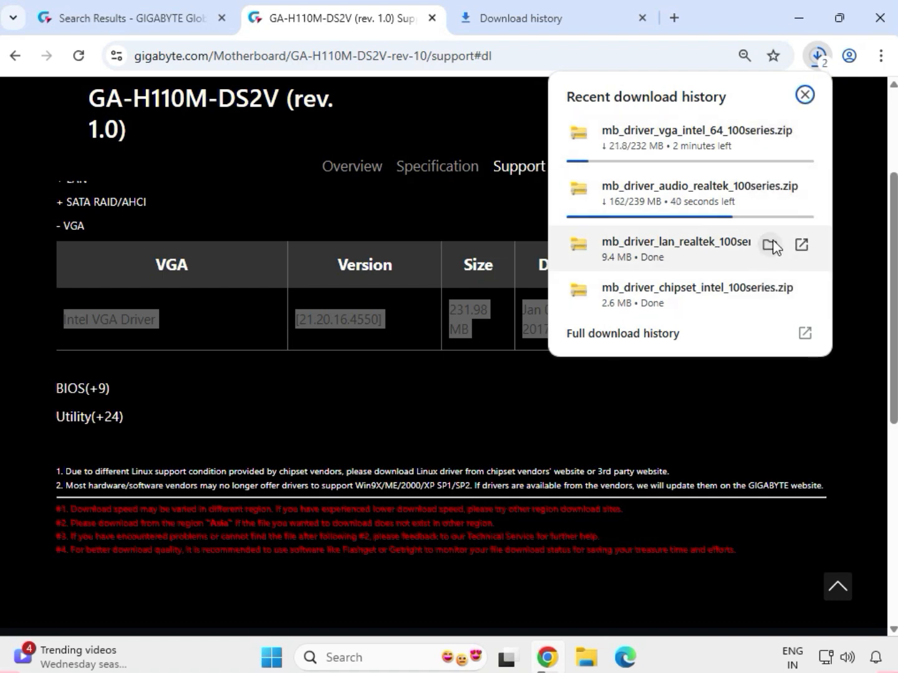
pyautogui.click(772, 243)
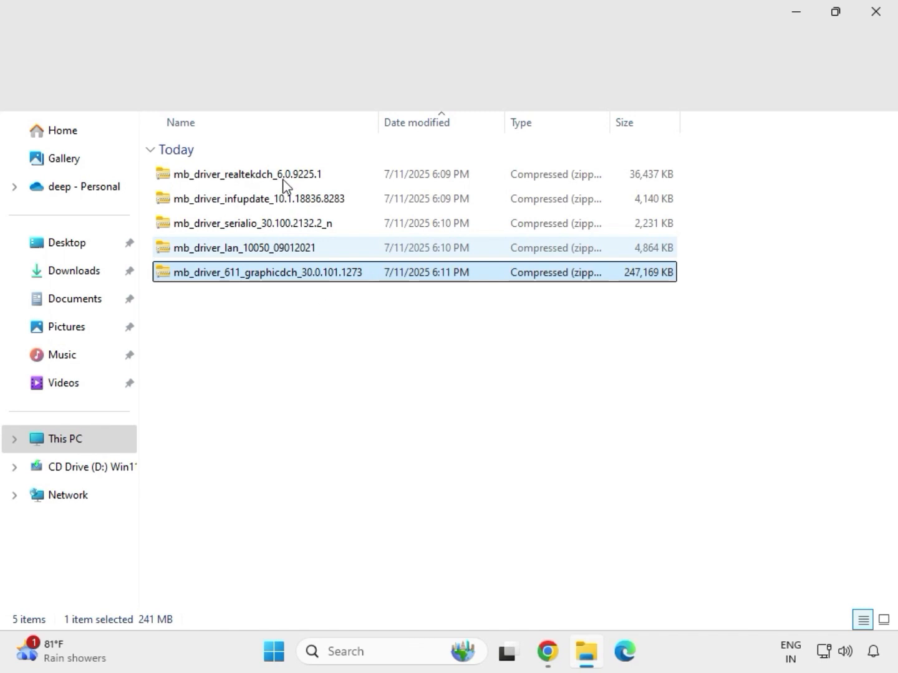
# Step: Extract the mb_driver_611_graphicdch_30.0.101.1273 archive to its default folder in Downloads and close the window of extracted files
pyautogui.moveTo(320, 300); pyautogui.dragTo(277, 165)
pyautogui.click(314, 273)
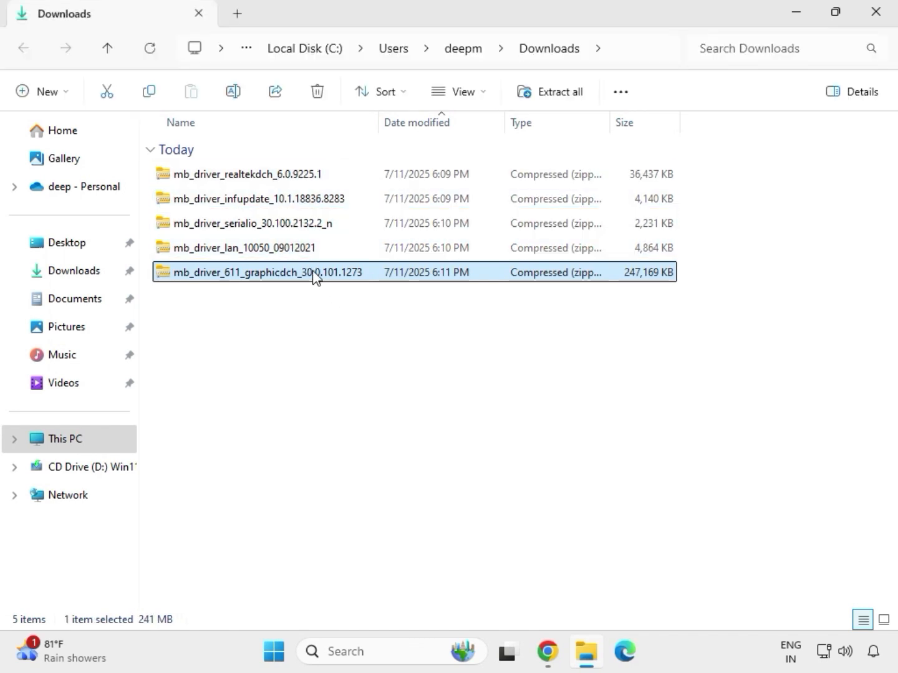
pyautogui.rightClick(315, 277)
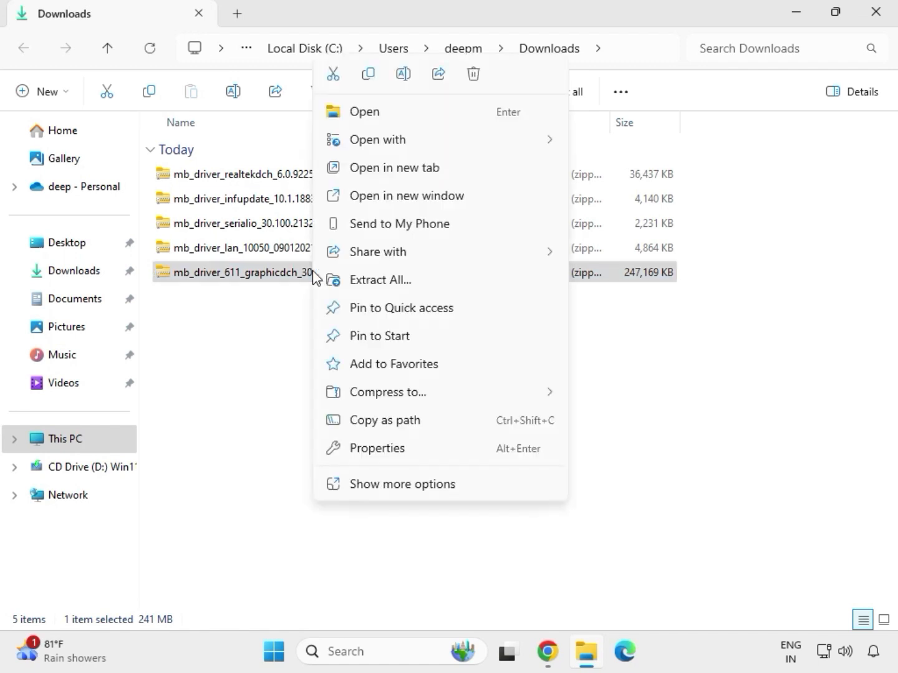
pyautogui.click(403, 486)
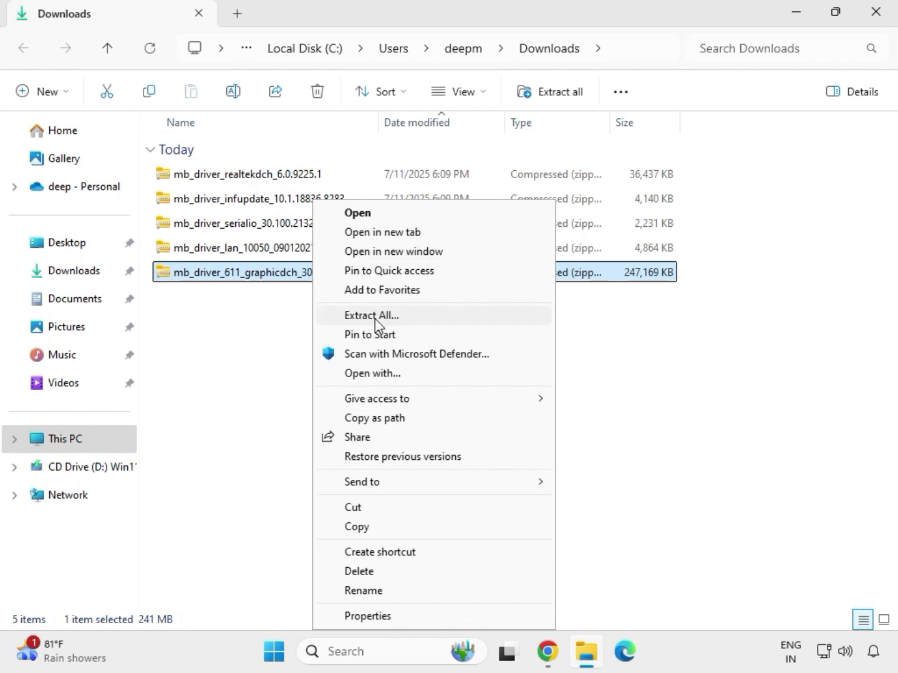
pyautogui.click(374, 317)
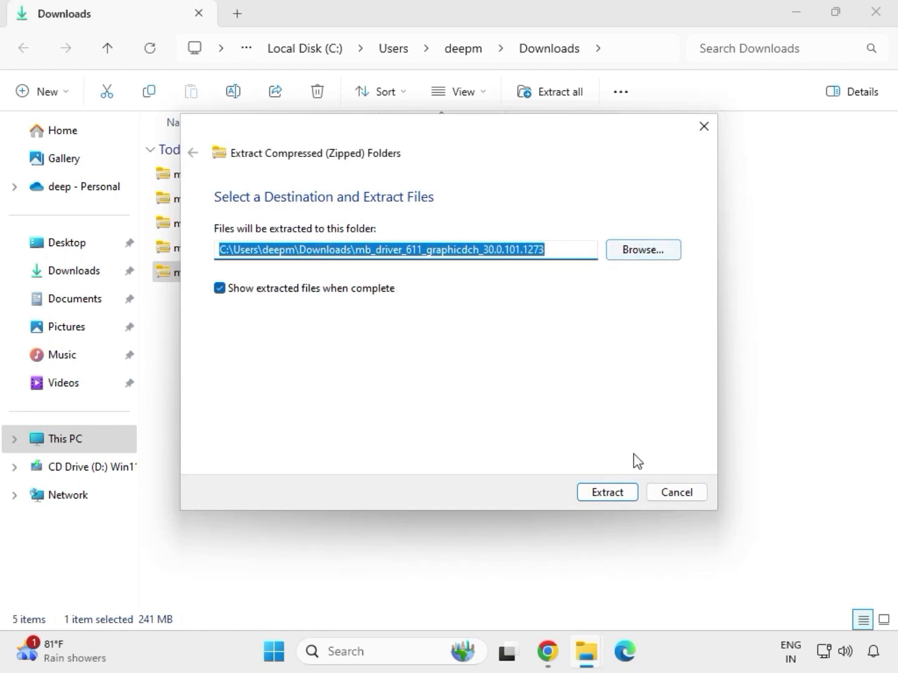
pyautogui.click(611, 497)
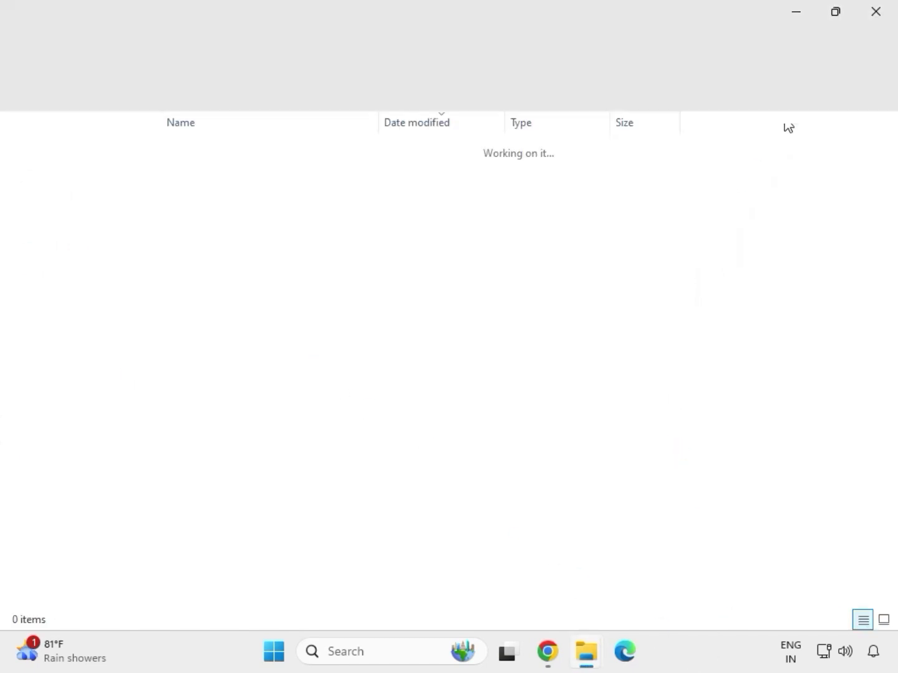
pyautogui.click(876, 14)
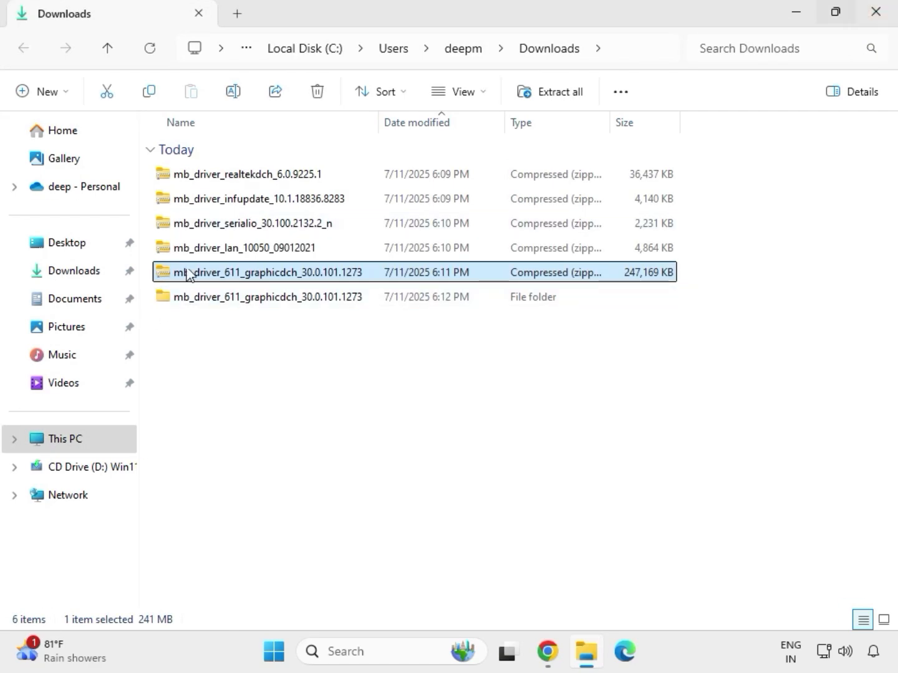
# Step: Extract the mb_driver_lan_10050_09012021 archive to its default folder in Downloads and close the window of extracted files
pyautogui.click(227, 250)
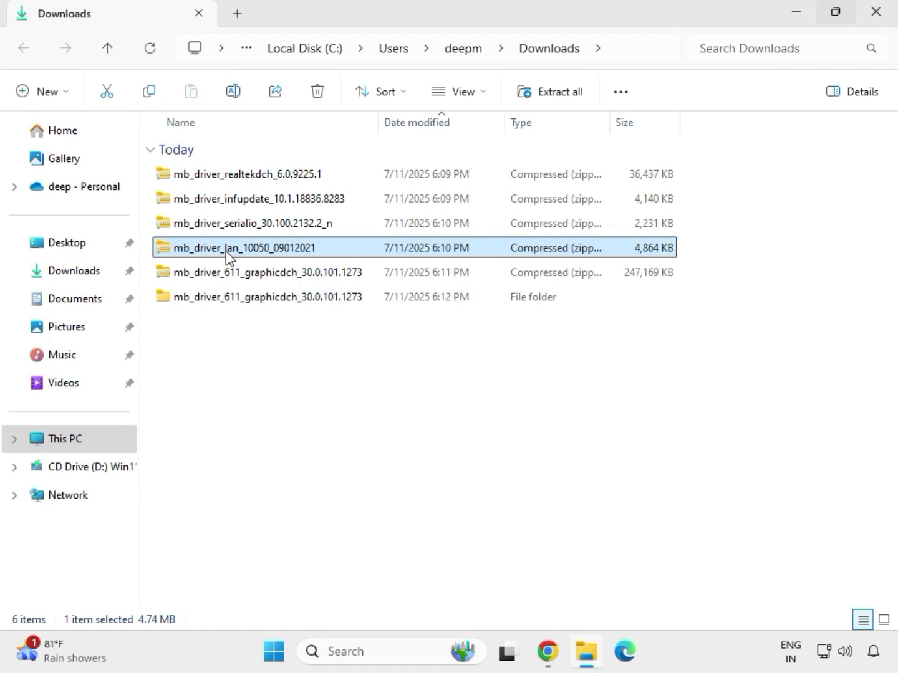
pyautogui.rightClick(226, 252)
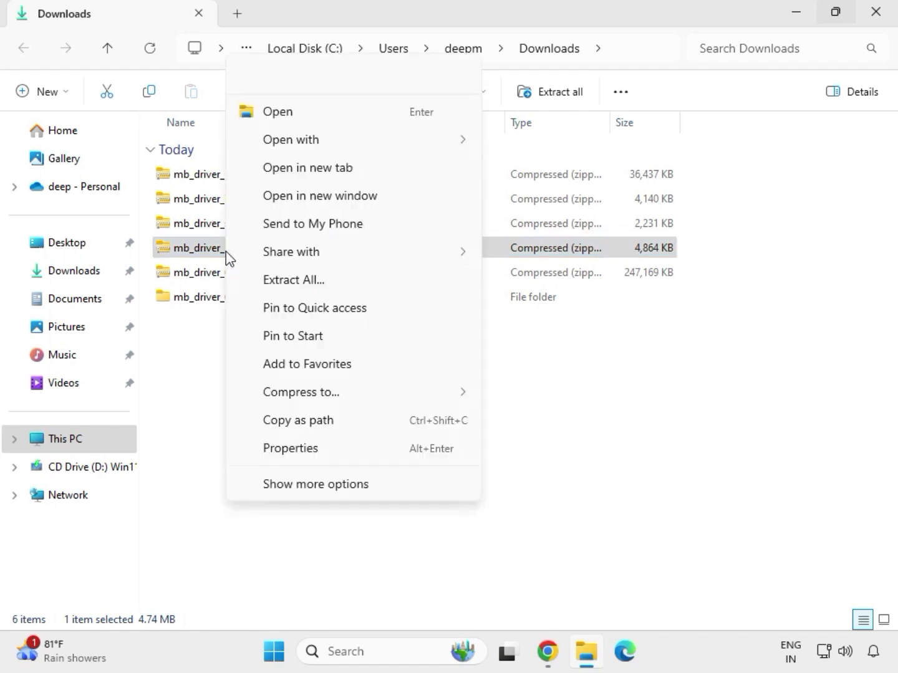
pyautogui.click(300, 484)
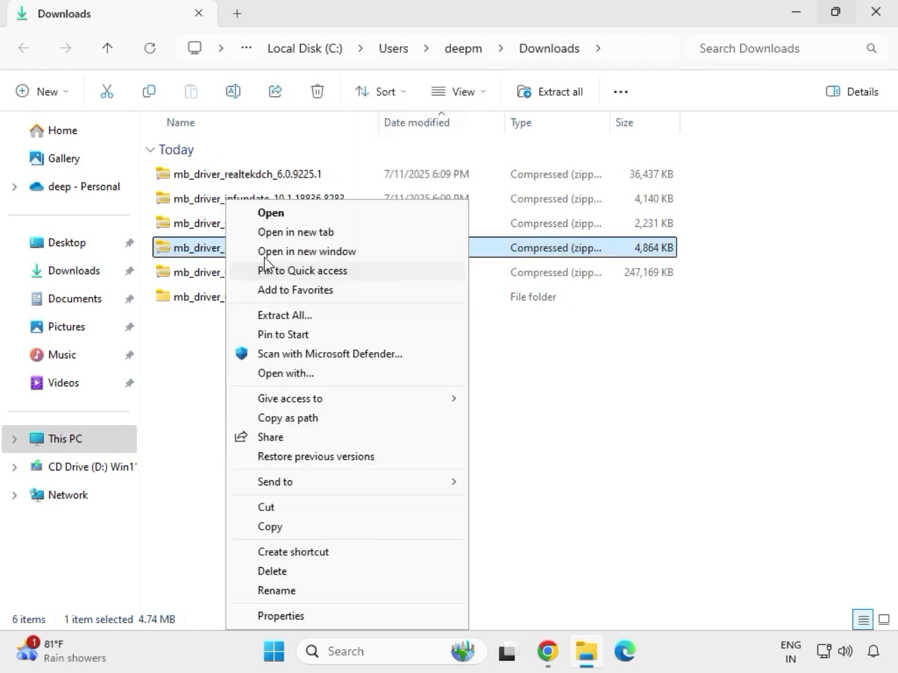
pyautogui.click(285, 320)
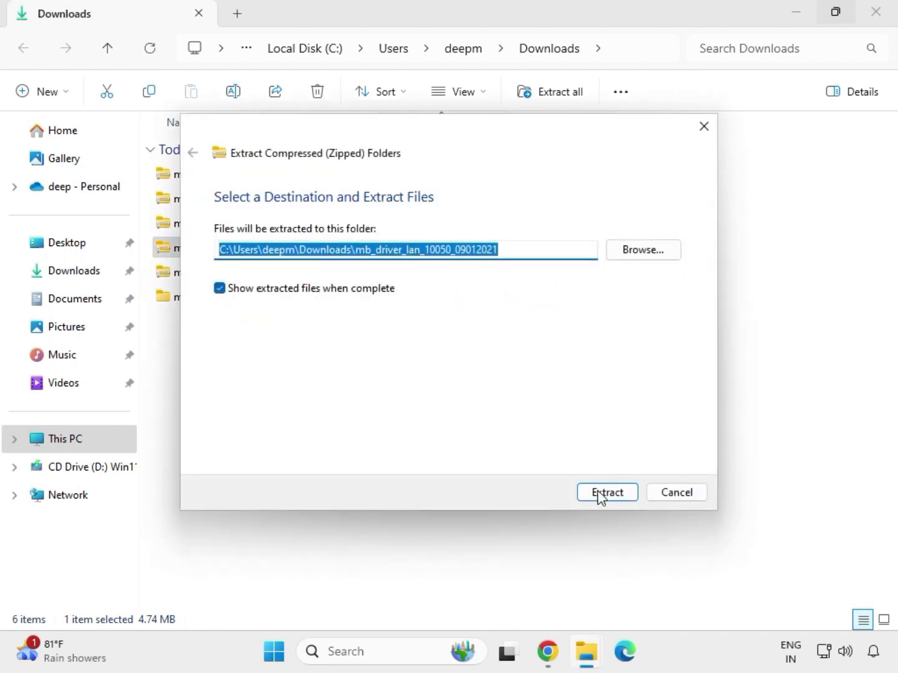
pyautogui.click(601, 494)
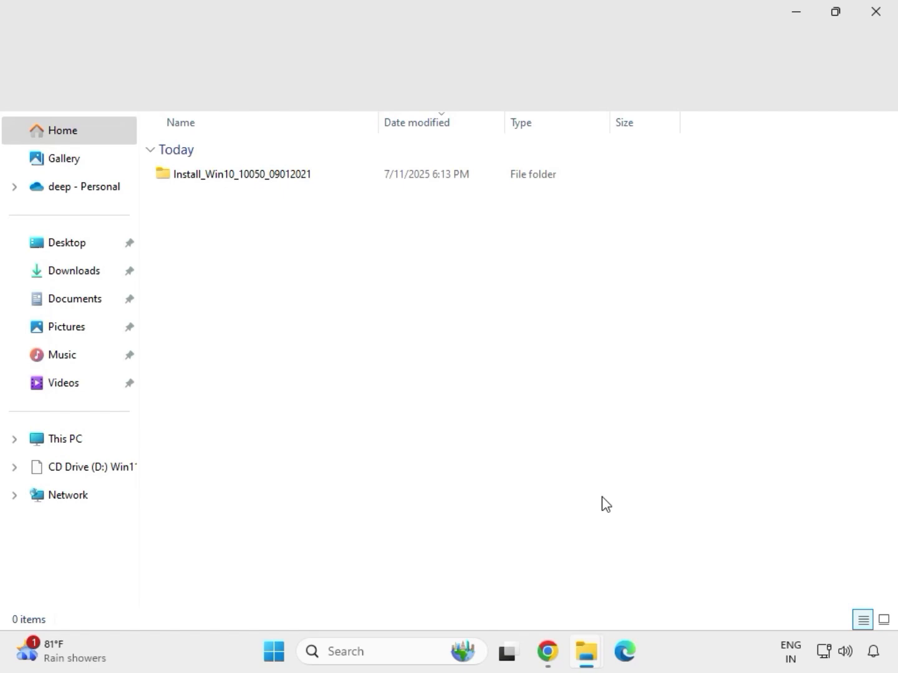
pyautogui.click(883, 21)
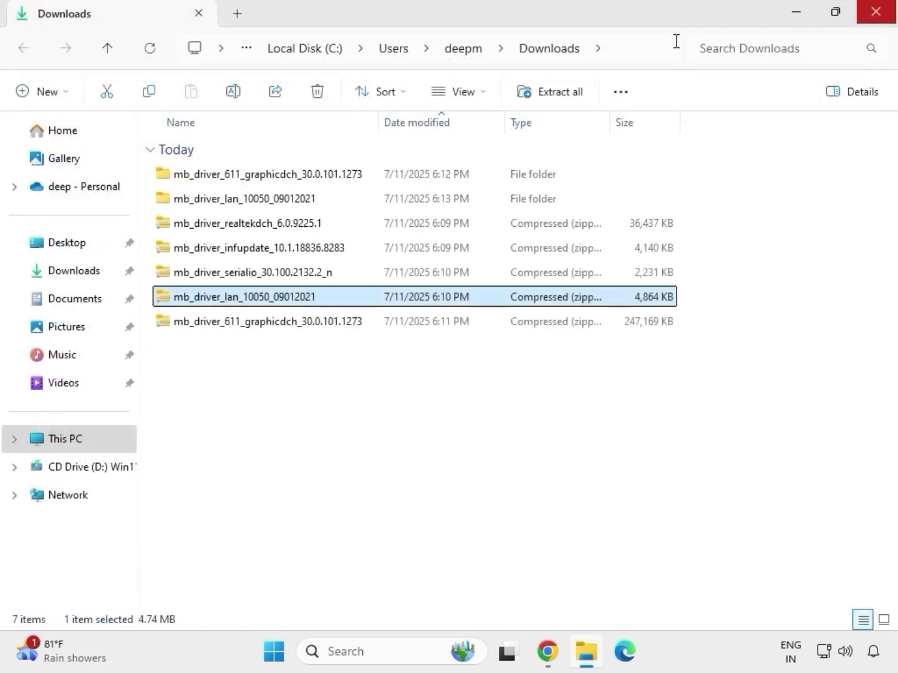
# Step: Extract the mb_driver_serialio_30.100.2132.2_n archive to its default folder in Downloads and close the window of extracted files
pyautogui.click(225, 278)
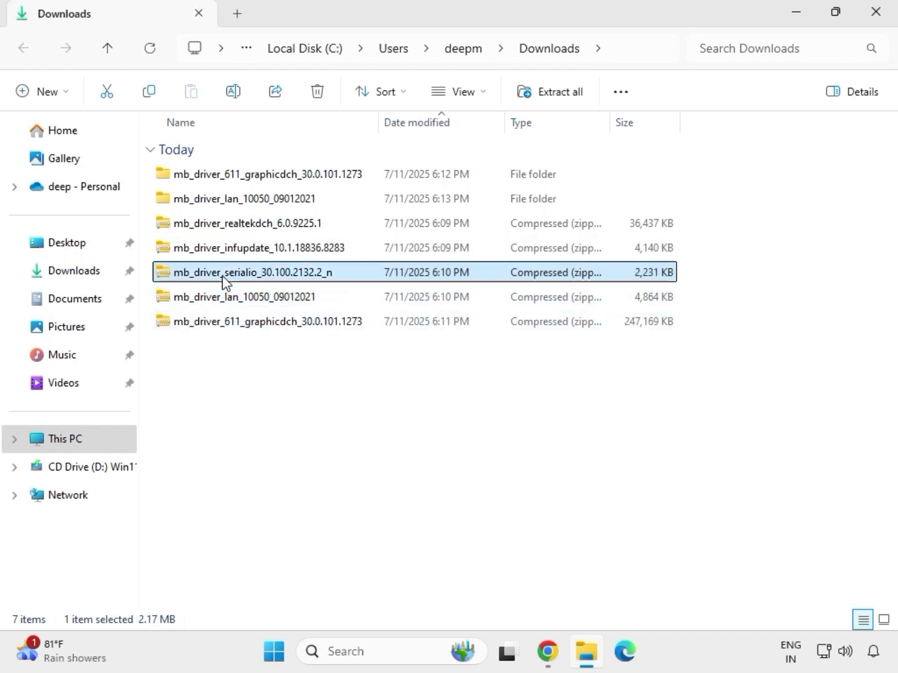
pyautogui.rightClick(225, 278)
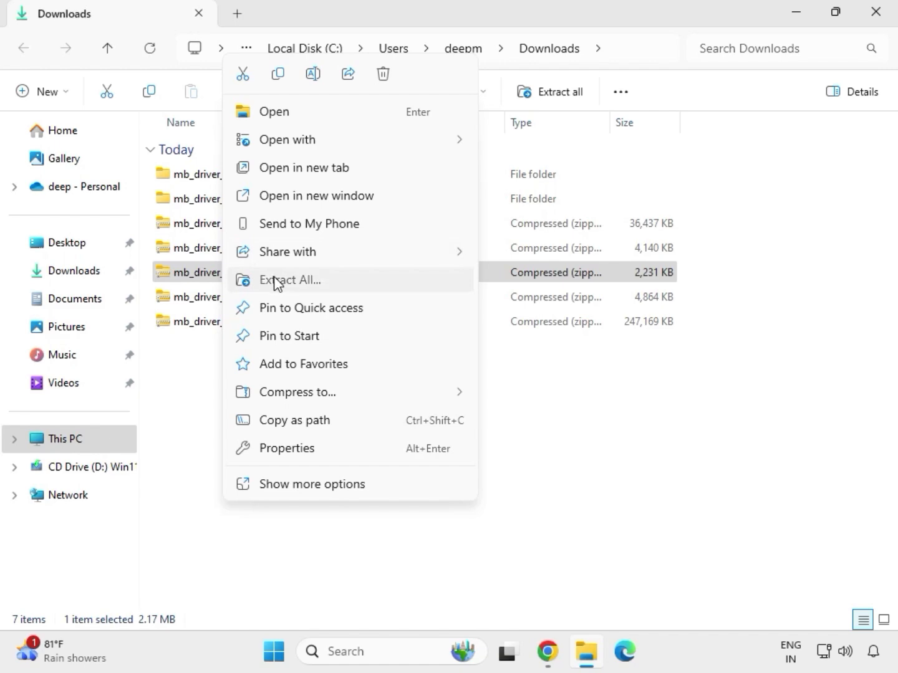
pyautogui.click(276, 281)
pyautogui.click(599, 492)
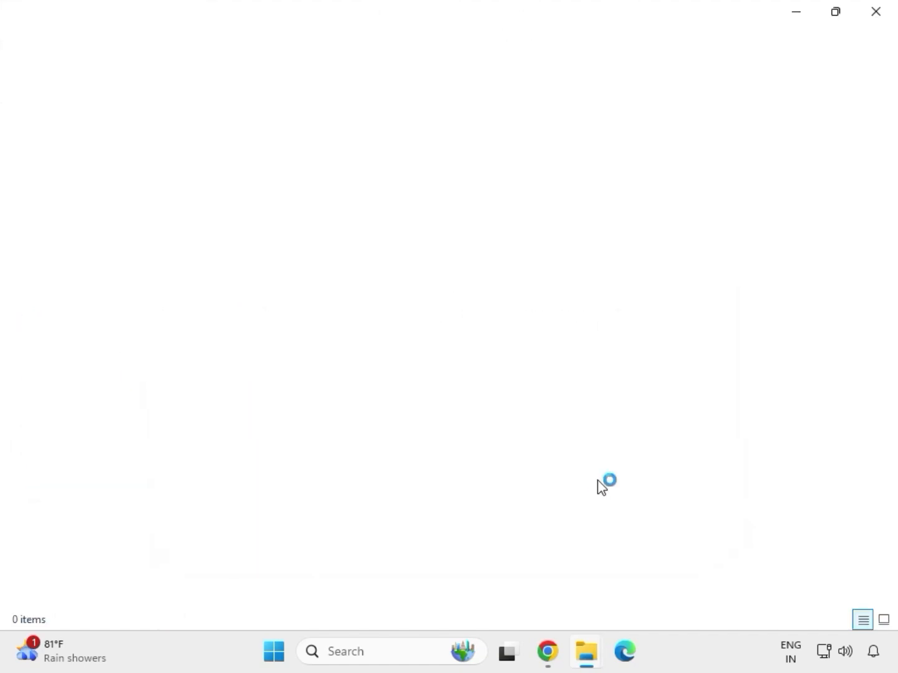
pyautogui.click(874, 13)
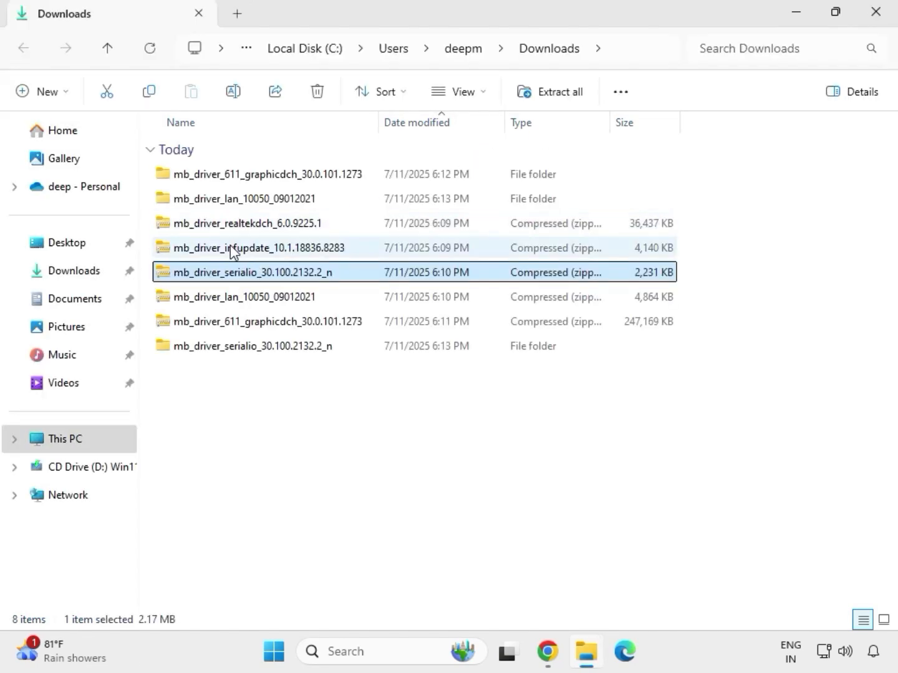
# Step: Extract the mb_driver_infupdate_10.1.18836.8283 archive to its default folder in Downloads and close the window of extracted files
pyautogui.click(232, 250)
pyautogui.rightClick(231, 246)
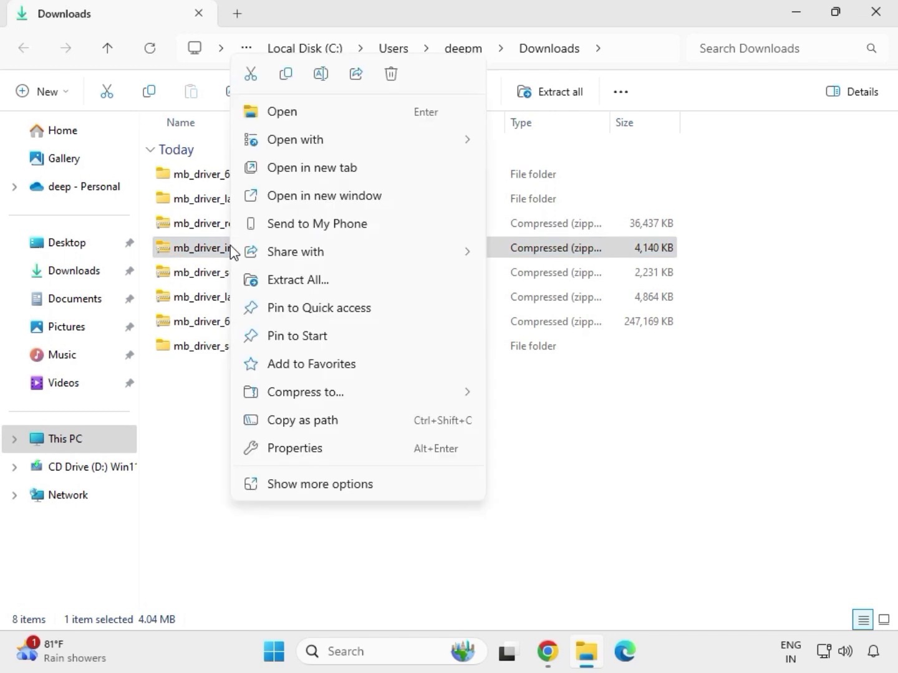
pyautogui.click(316, 281)
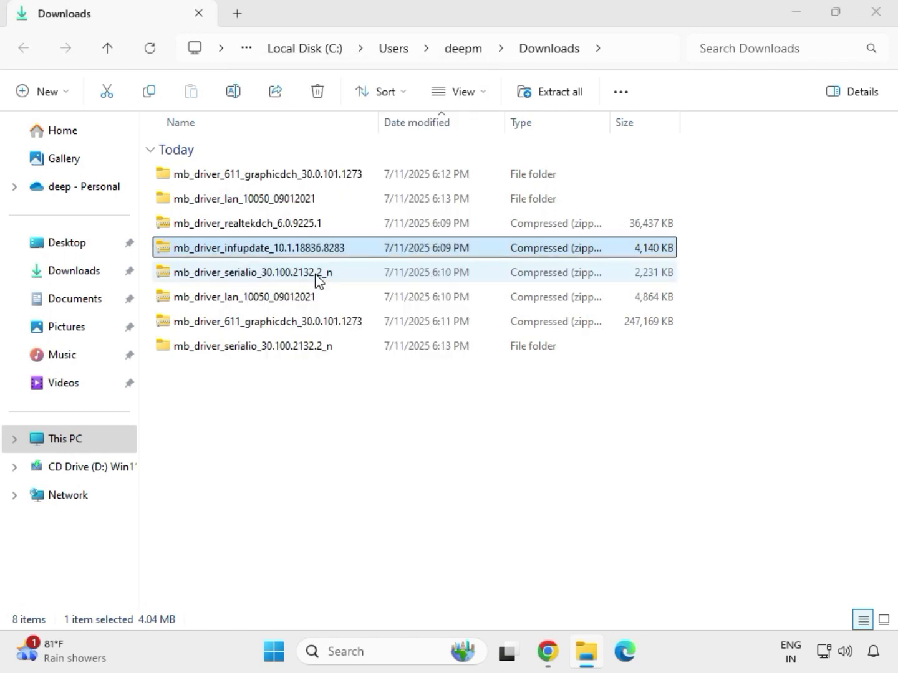
pyautogui.click(597, 494)
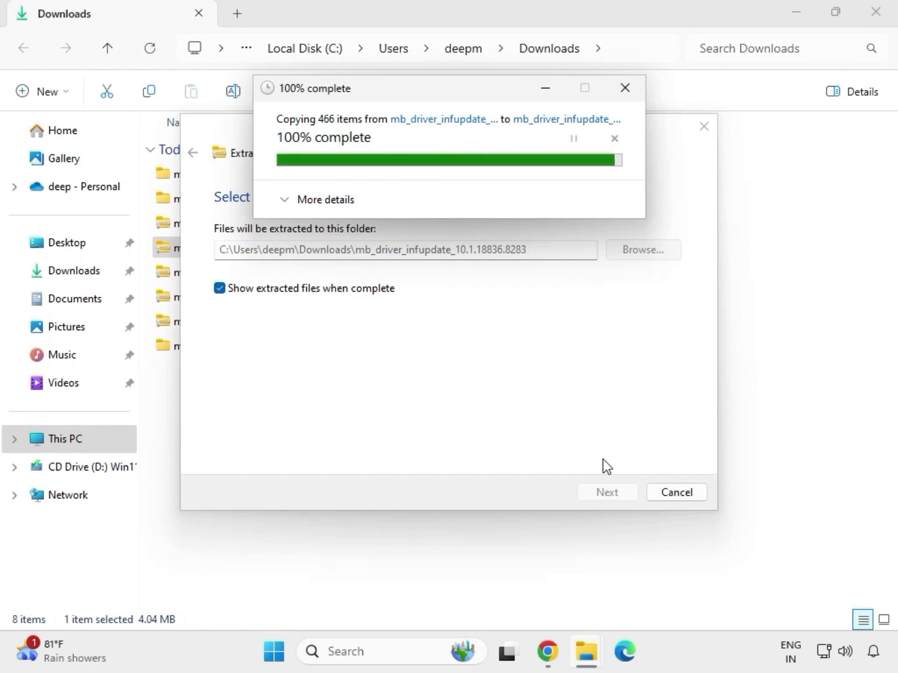
pyautogui.click(876, 13)
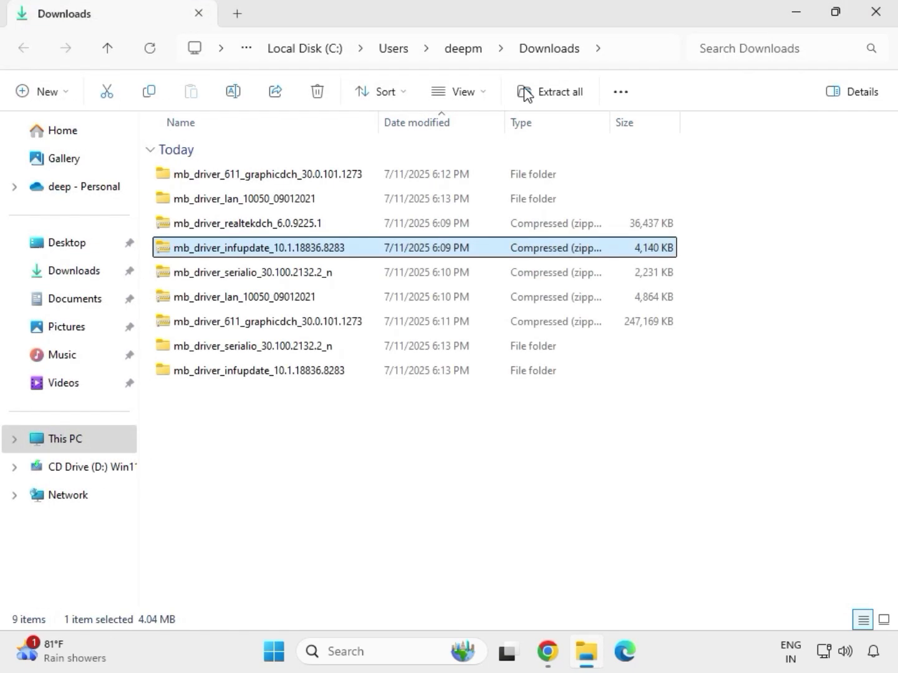
# Step: Extract the mb_driver_realtekdch_6.0.9225.1 archive to its default folder in Downloads and close the window of extracted files
pyautogui.click(242, 225)
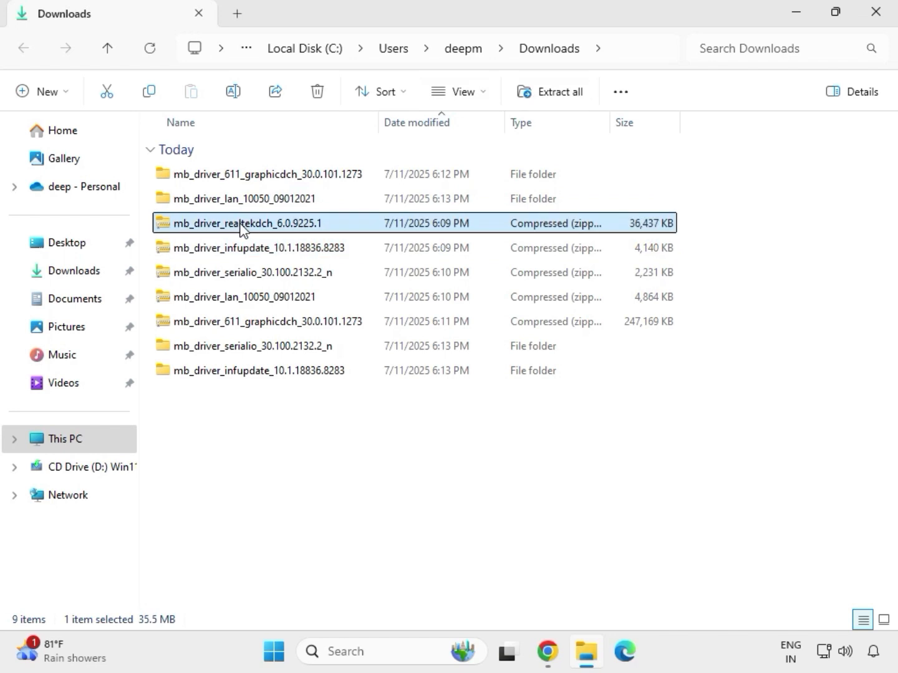
pyautogui.rightClick(242, 225)
pyautogui.click(295, 283)
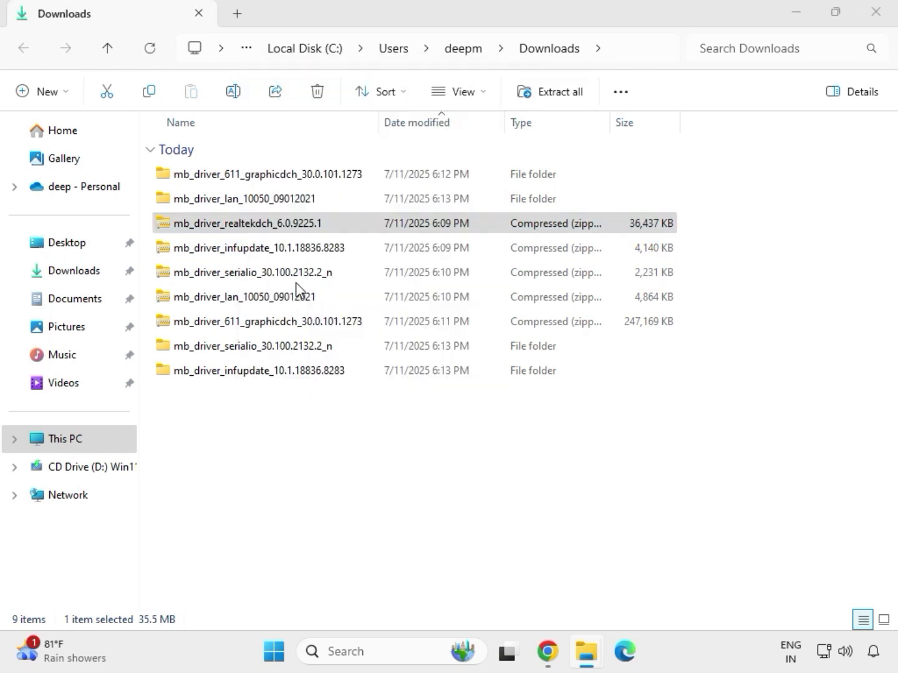
pyautogui.click(585, 493)
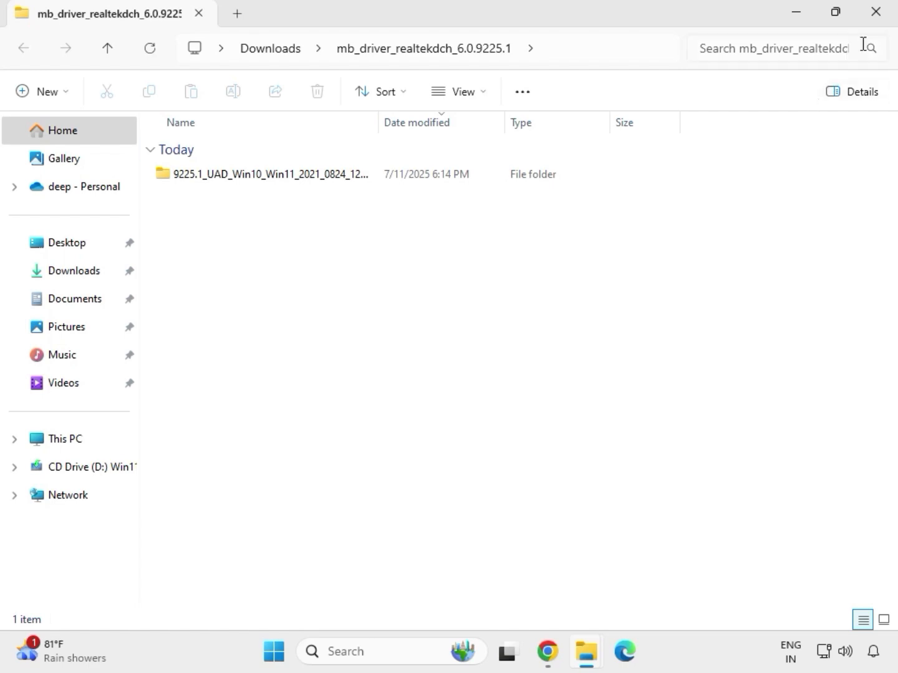
pyautogui.click(877, 23)
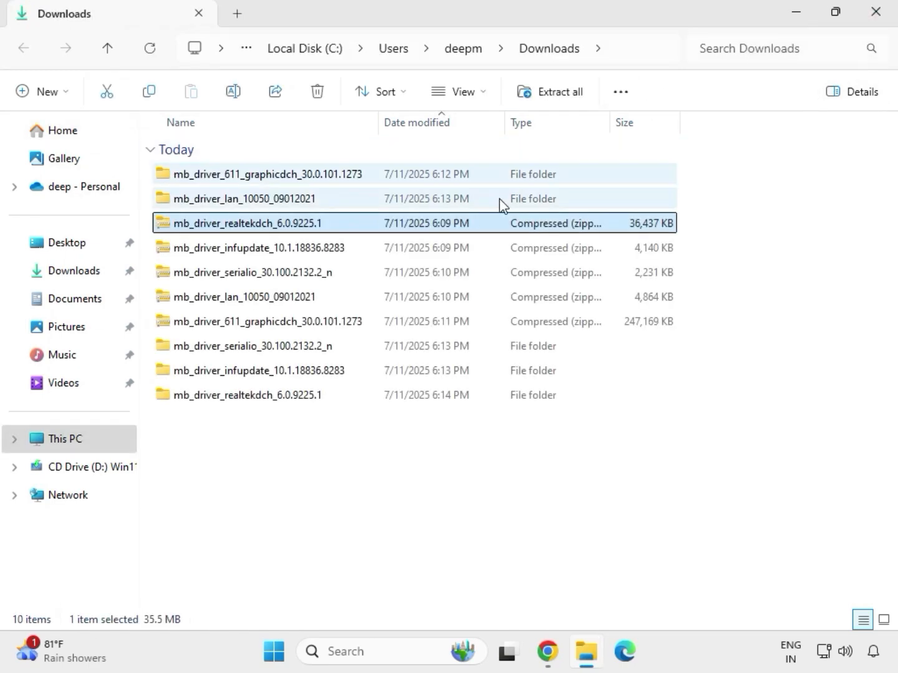
# Step: Refresh the Downloads folder listing so the extracted driver folders are grouped ahead of the archives
pyautogui.click(424, 499)
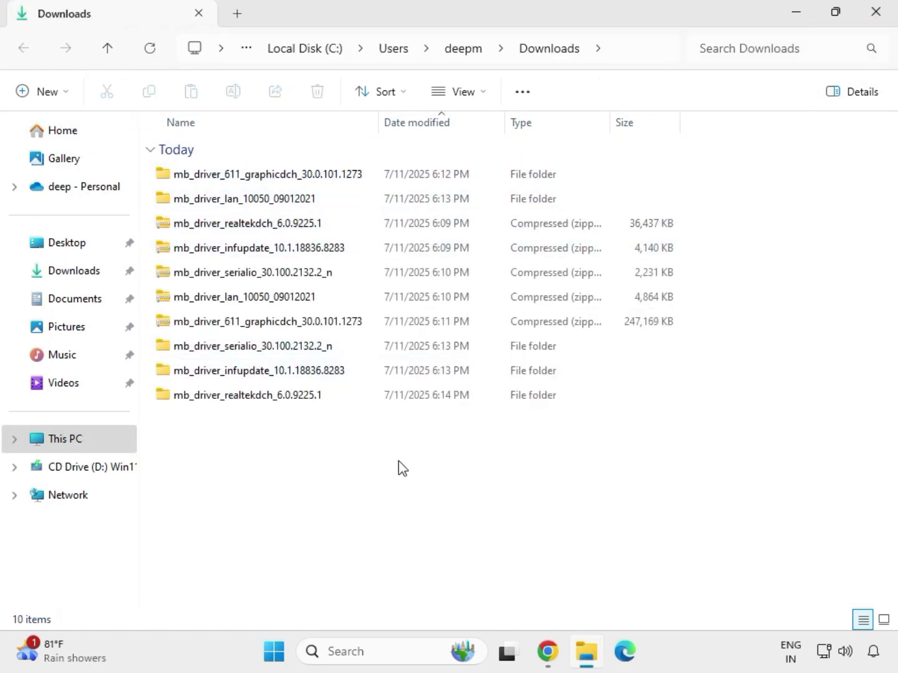
pyautogui.rightClick(376, 465)
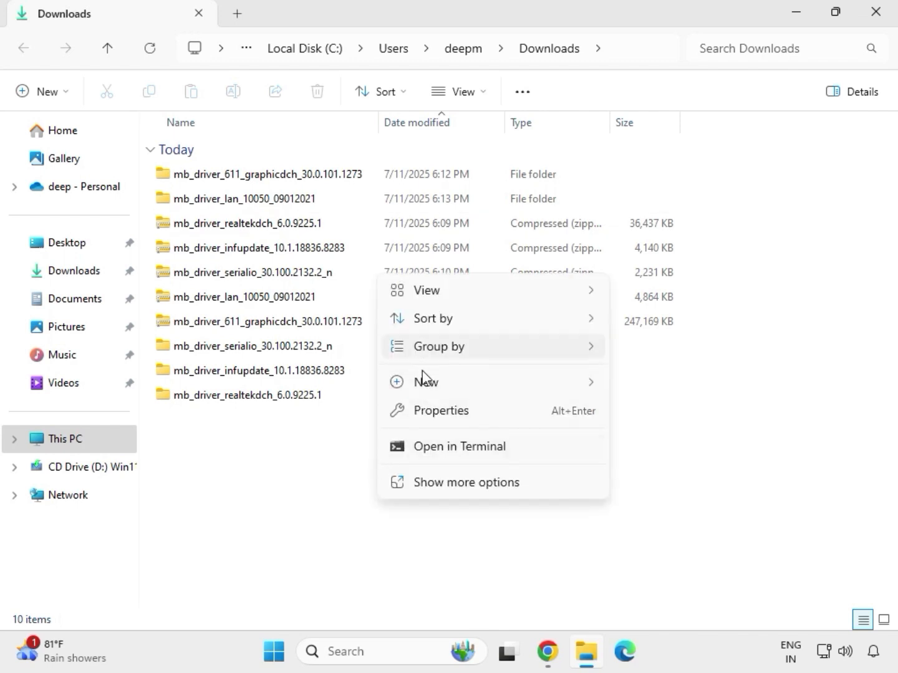
pyautogui.moveTo(423, 393)
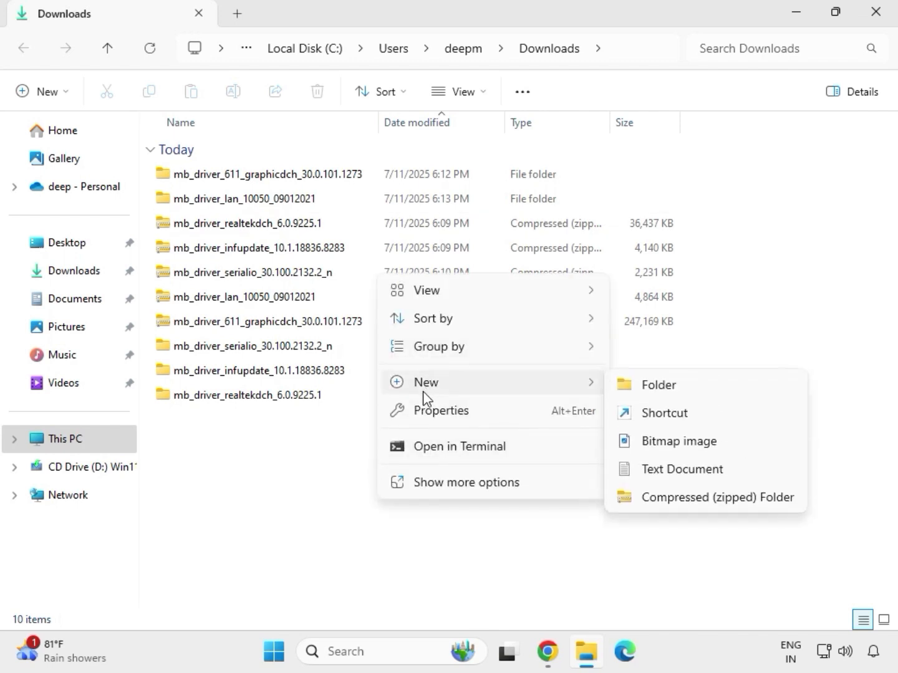
pyautogui.click(358, 444)
pyautogui.rightClick(355, 440)
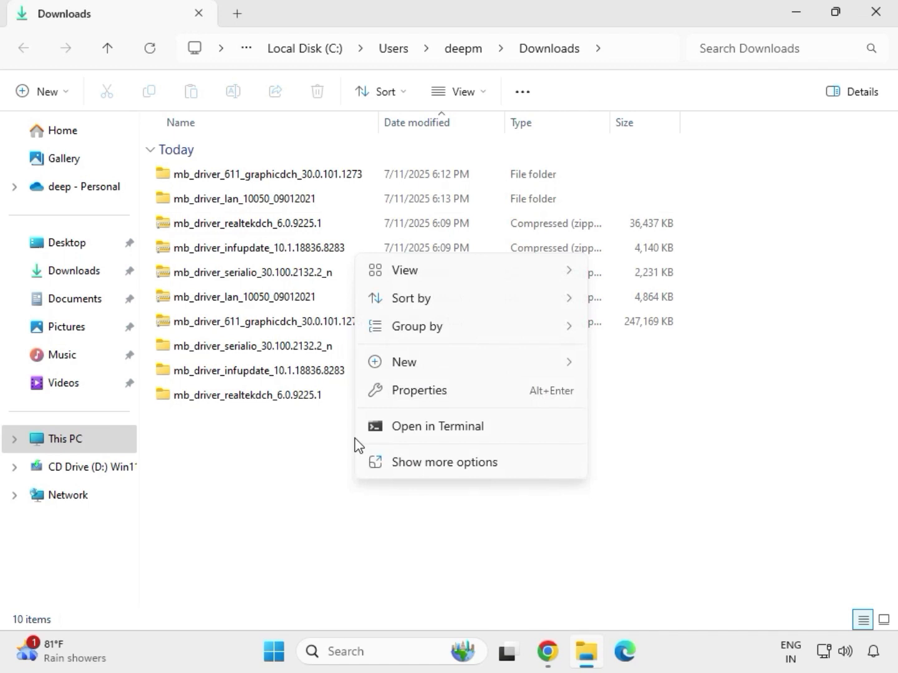
pyautogui.click(409, 460)
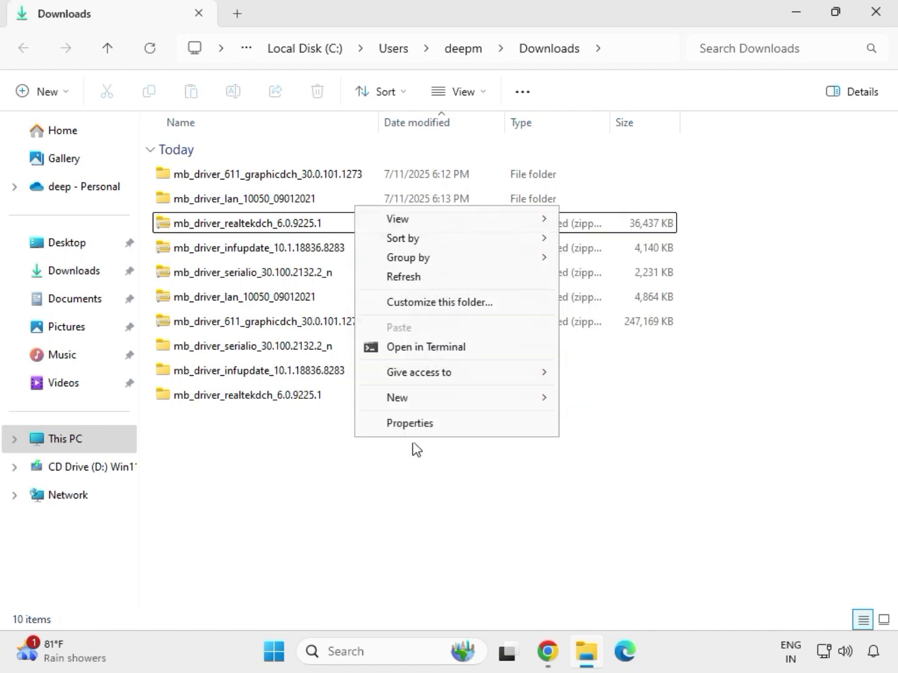
pyautogui.click(412, 278)
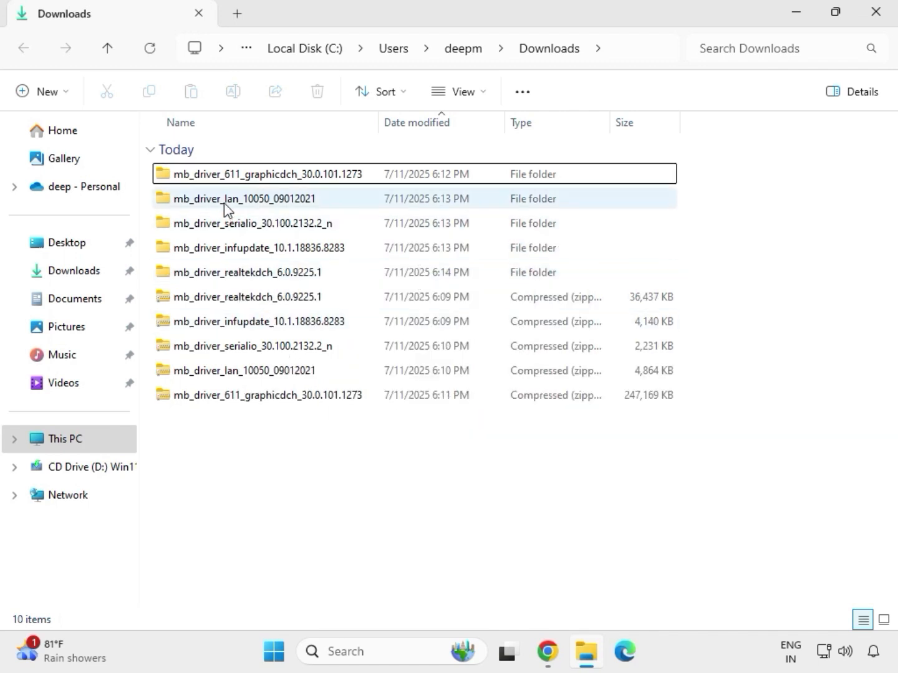
# Step: Run the mb_driver_611_graphicdch_30.0.101.1273 application from its extracted folder as administrator, allow it to make changes, and close the folder window
pyautogui.moveTo(690, 281); pyautogui.dragTo(288, 203)
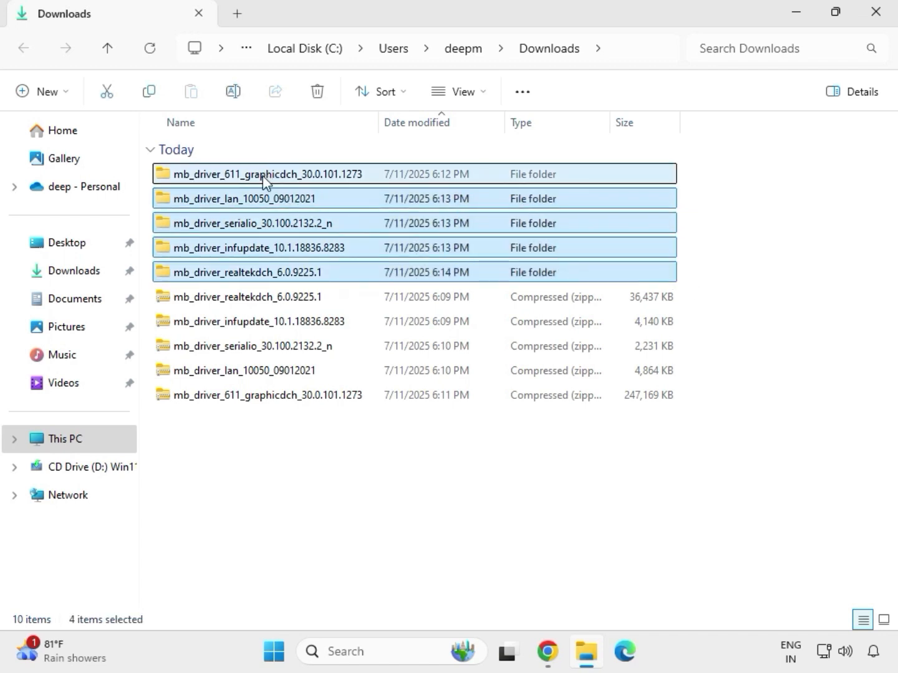
pyautogui.click(262, 181)
pyautogui.doubleClick(288, 178)
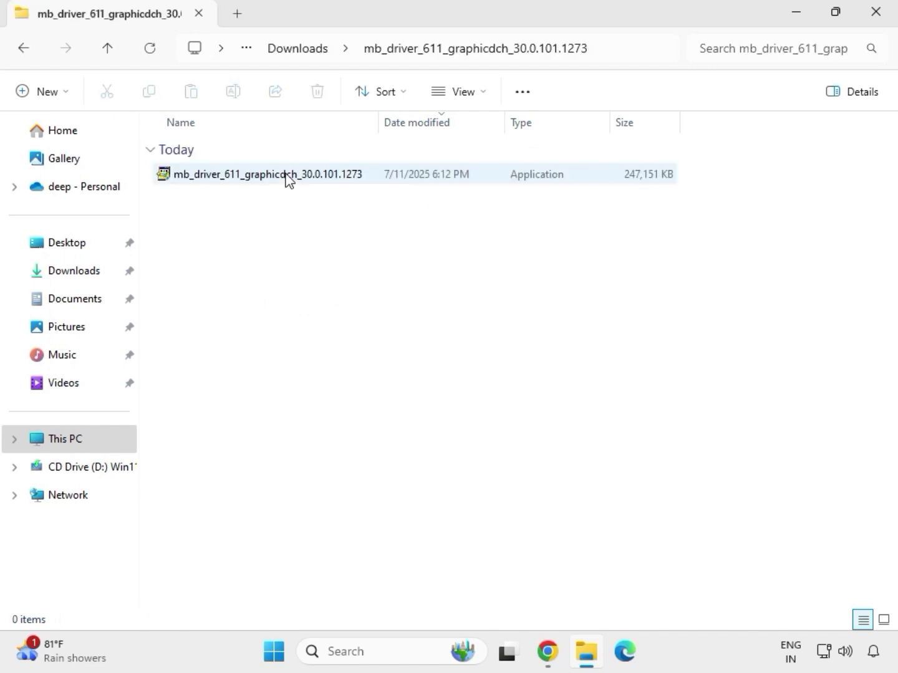
pyautogui.click(249, 180)
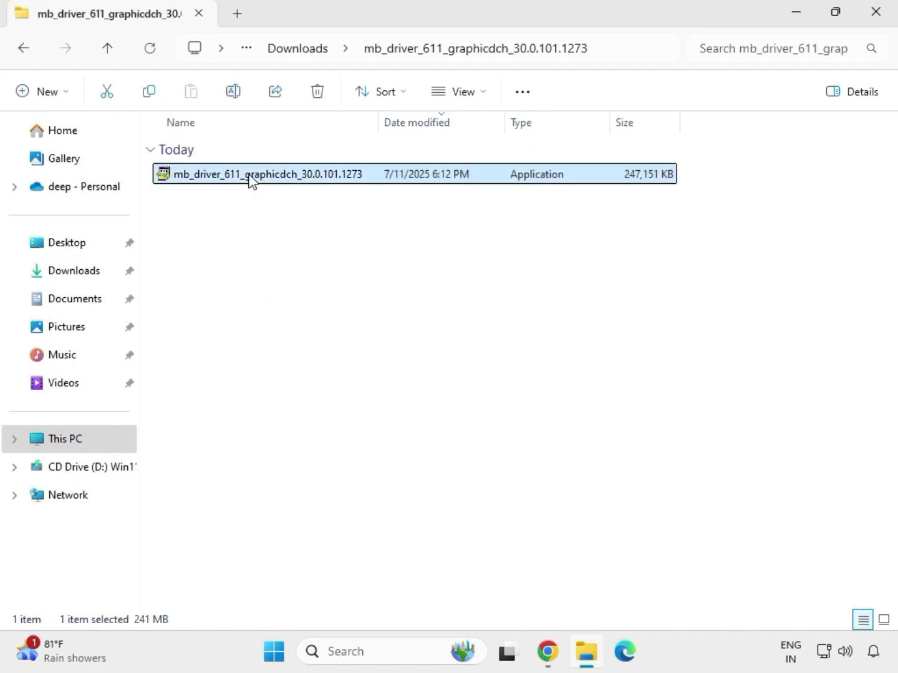
pyautogui.rightClick(250, 177)
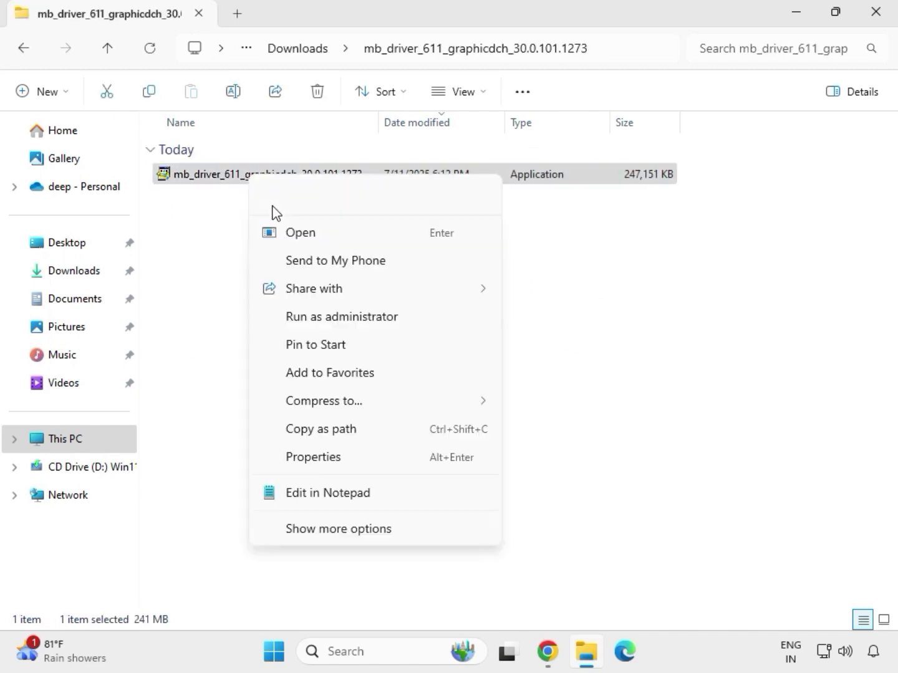
pyautogui.click(326, 316)
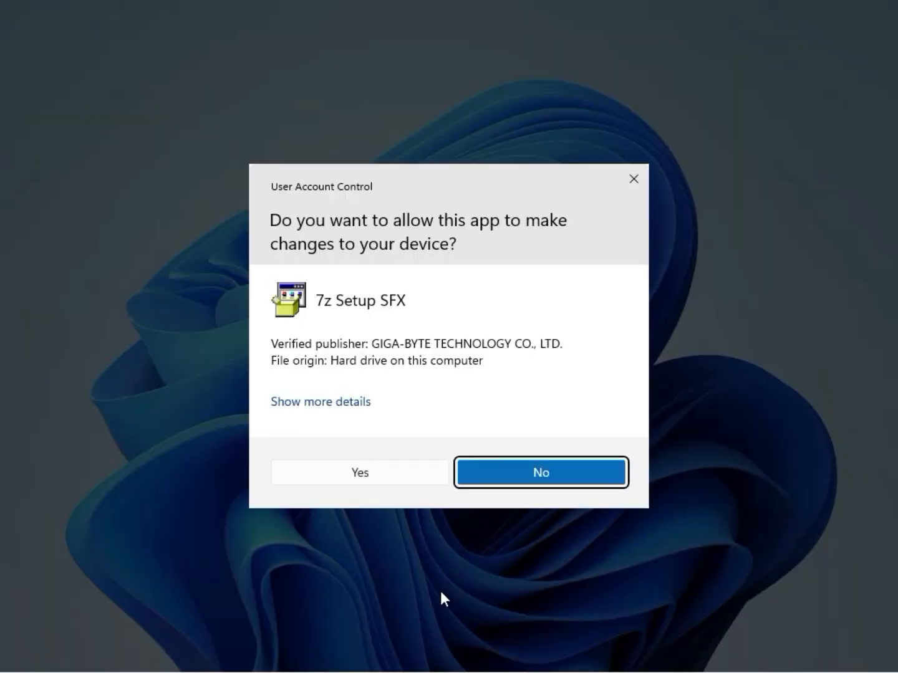
pyautogui.click(375, 473)
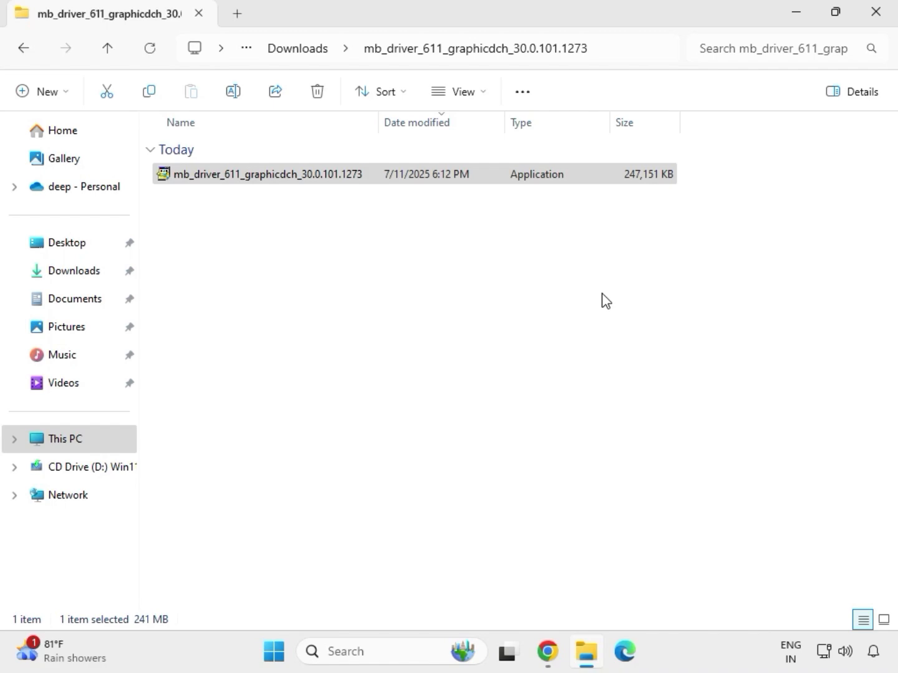
pyautogui.click(883, 19)
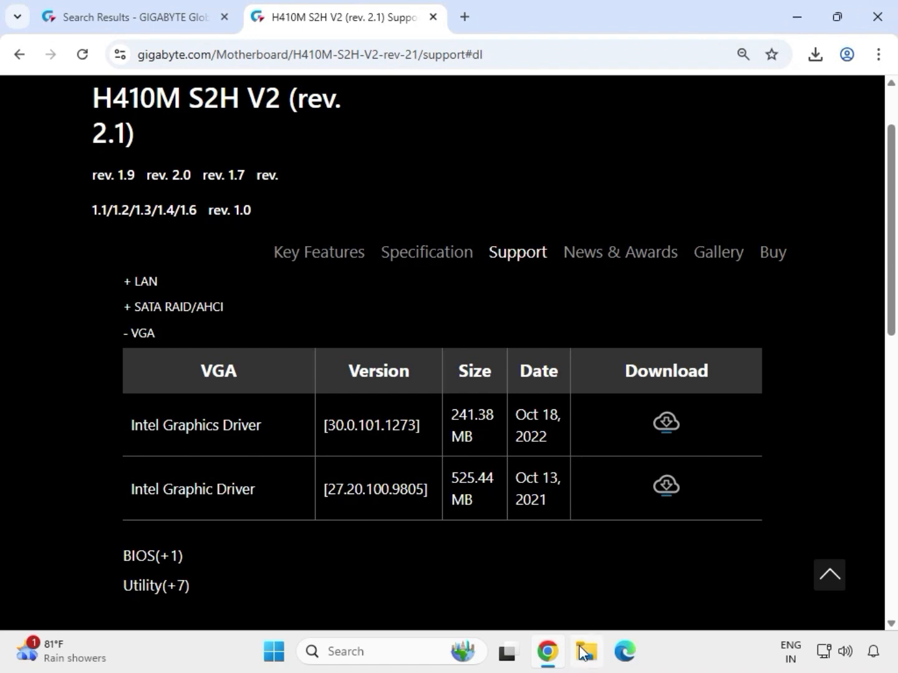
# Step: Reopen the Downloads folder in File Explorer and select the extracted mb_driver_611_graphicdch_30.0.101.1273 folder
pyautogui.click(589, 662)
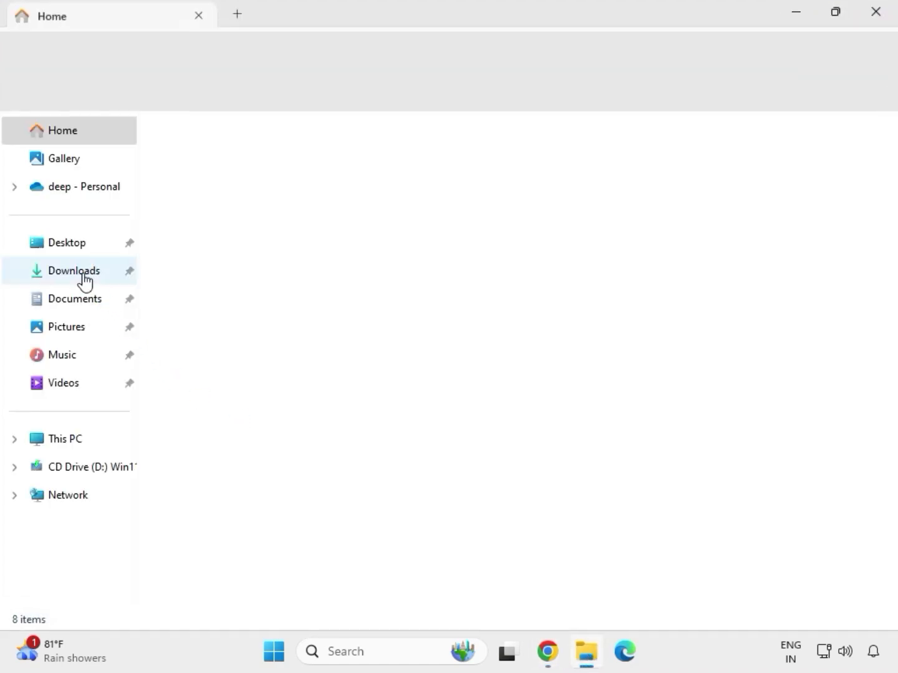
pyautogui.click(84, 271)
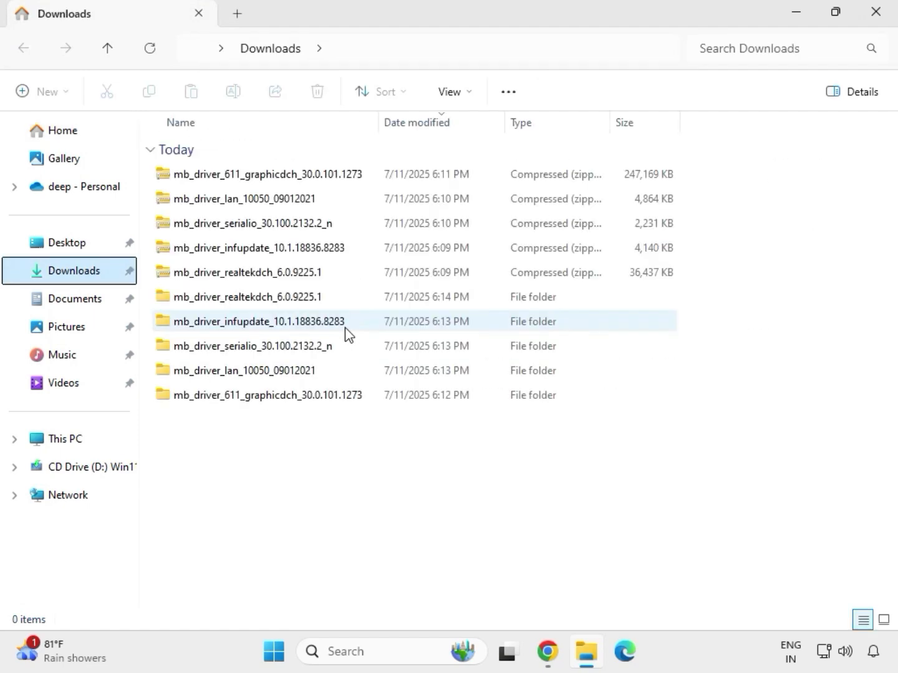
pyautogui.click(255, 300)
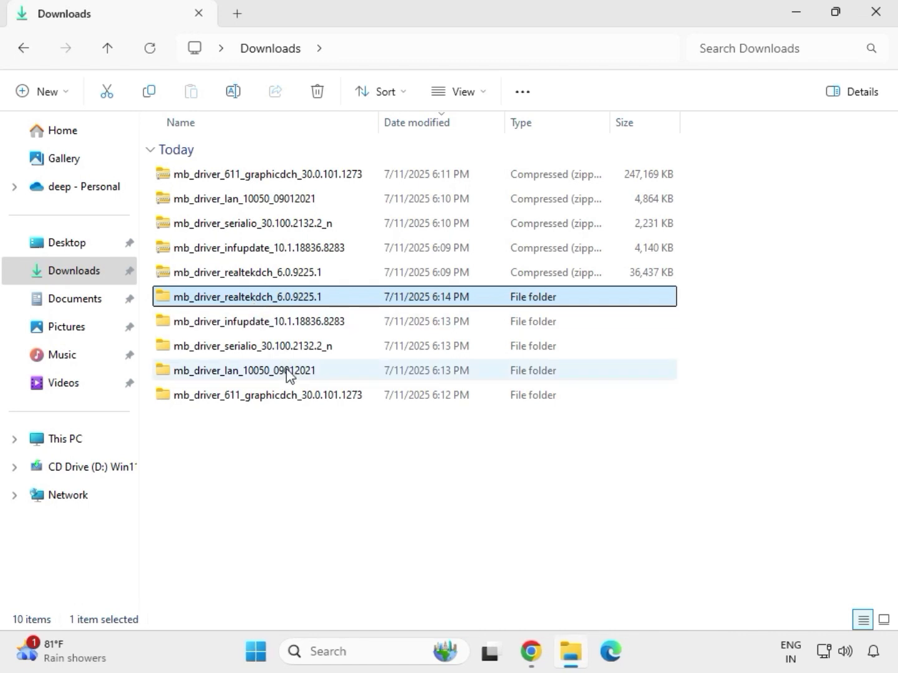
pyautogui.click(291, 396)
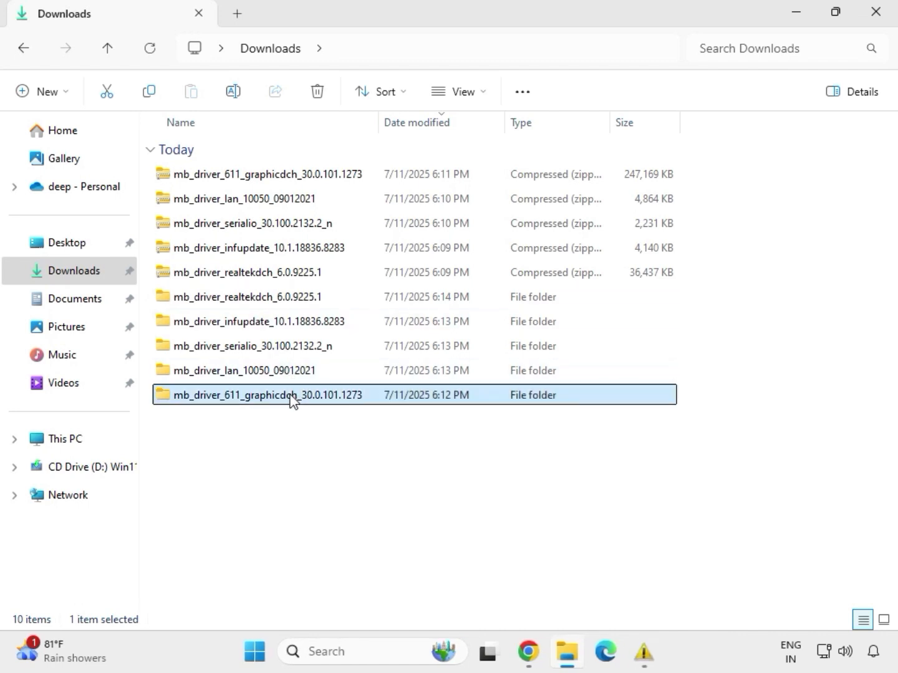
# Step: Run the Install_Win10_10050_09012021 application from the extracted mb_driver_lan_10050_09012021 folder and allow it to make changes
pyautogui.click(281, 372)
pyautogui.moveTo(643, 652)
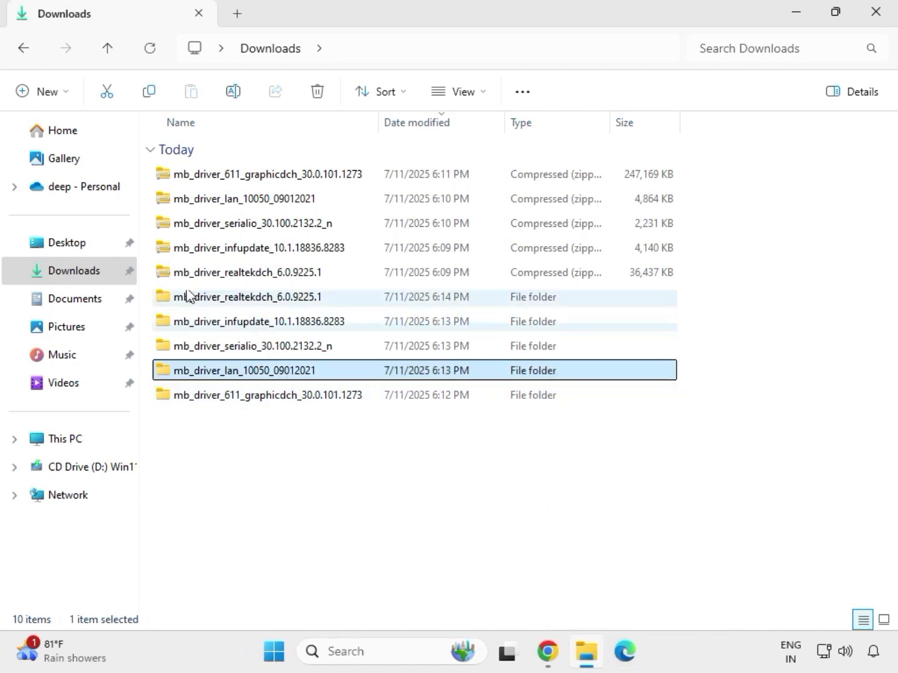
pyautogui.doubleClick(278, 373)
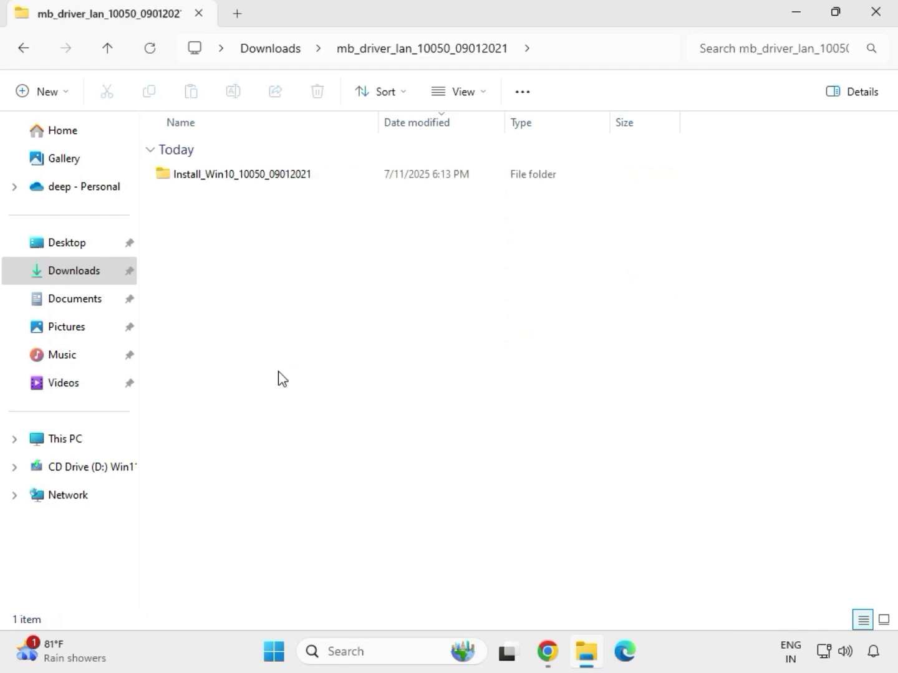
pyautogui.doubleClick(223, 180)
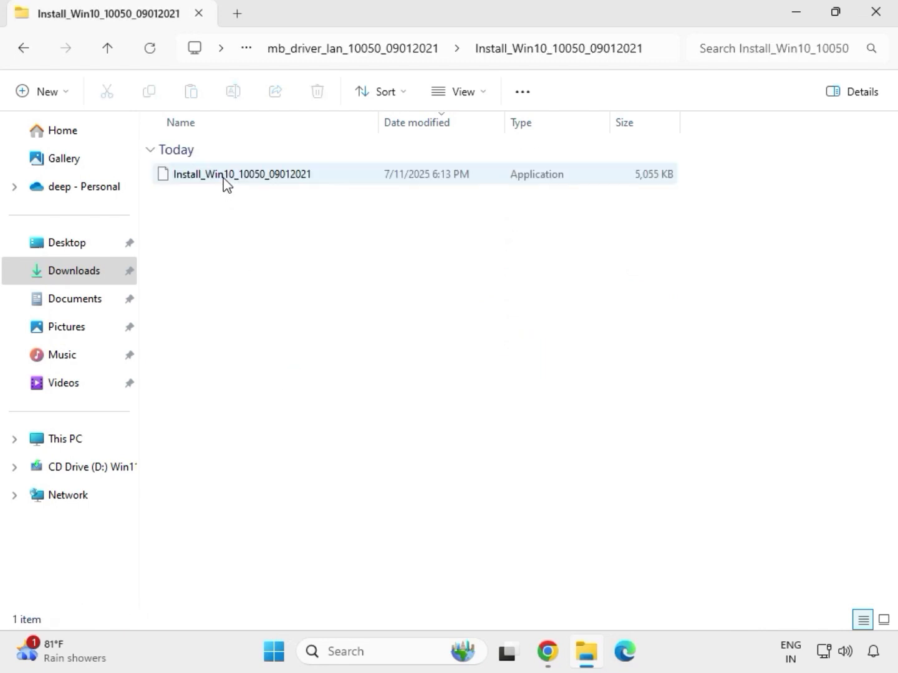
pyautogui.doubleClick(224, 177)
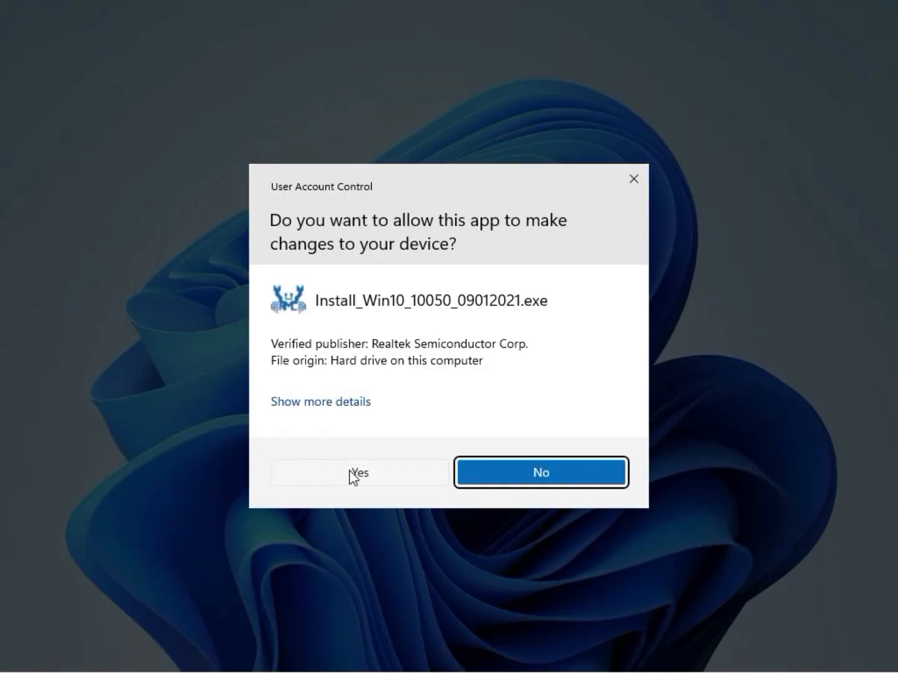
pyautogui.click(351, 474)
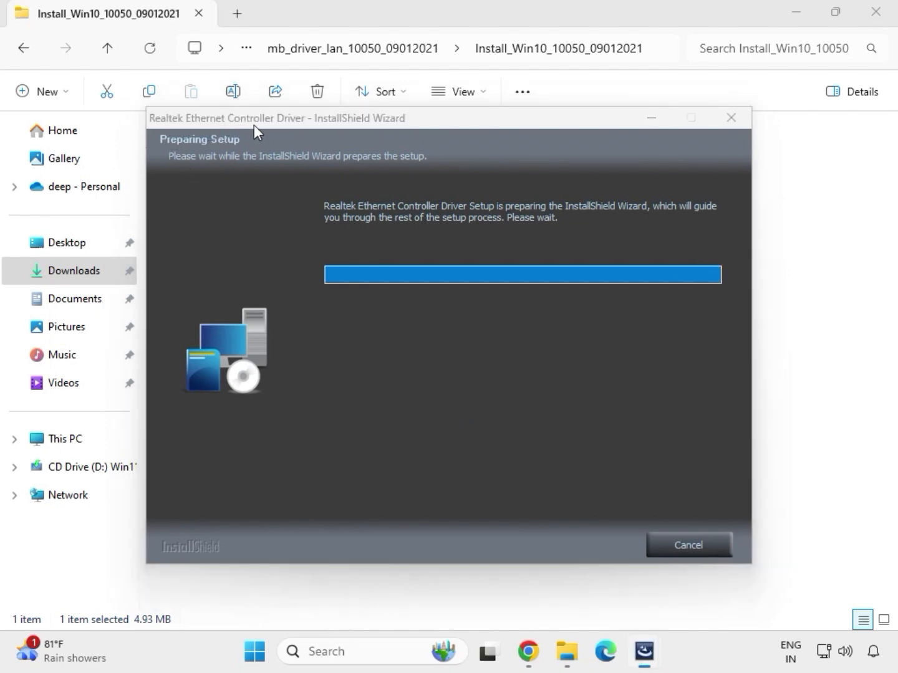
# Step: Complete the Realtek Ethernet Controller Driver repair in the InstallShield Wizard and return to the Downloads folder
pyautogui.click(573, 552)
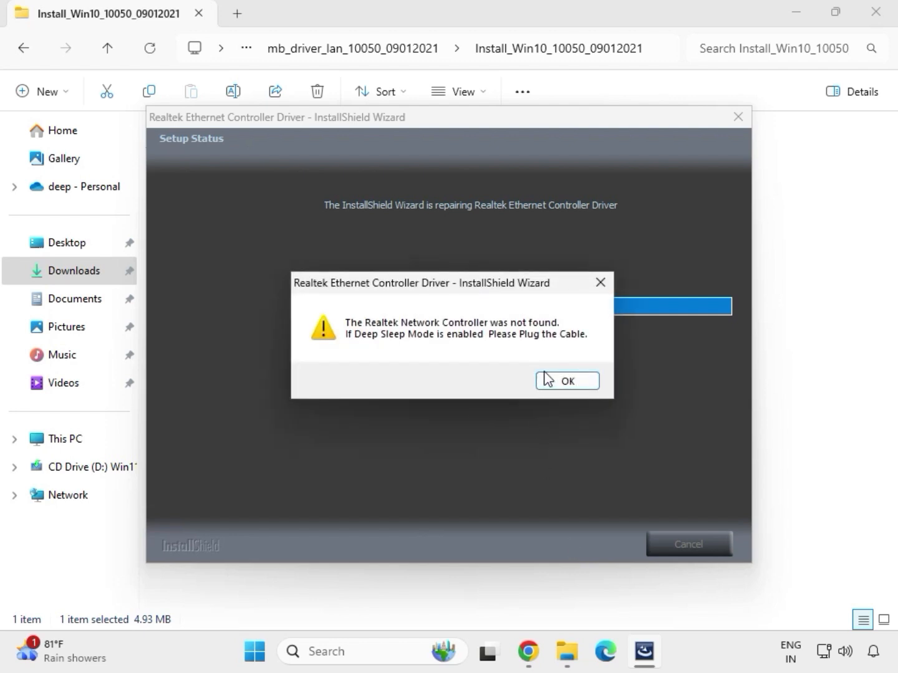
pyautogui.click(548, 376)
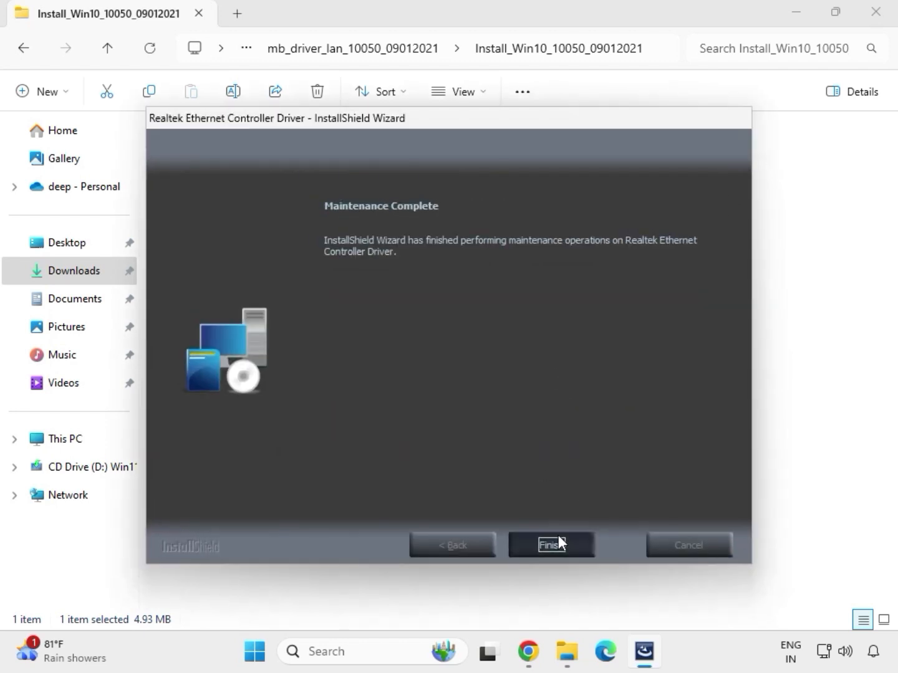
pyautogui.click(559, 535)
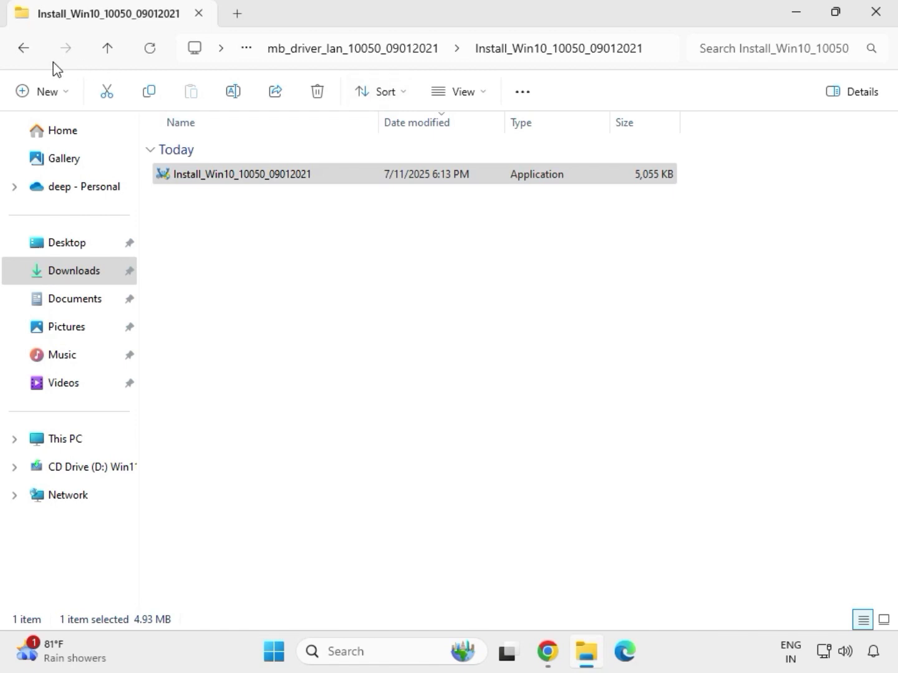
pyautogui.click(25, 50)
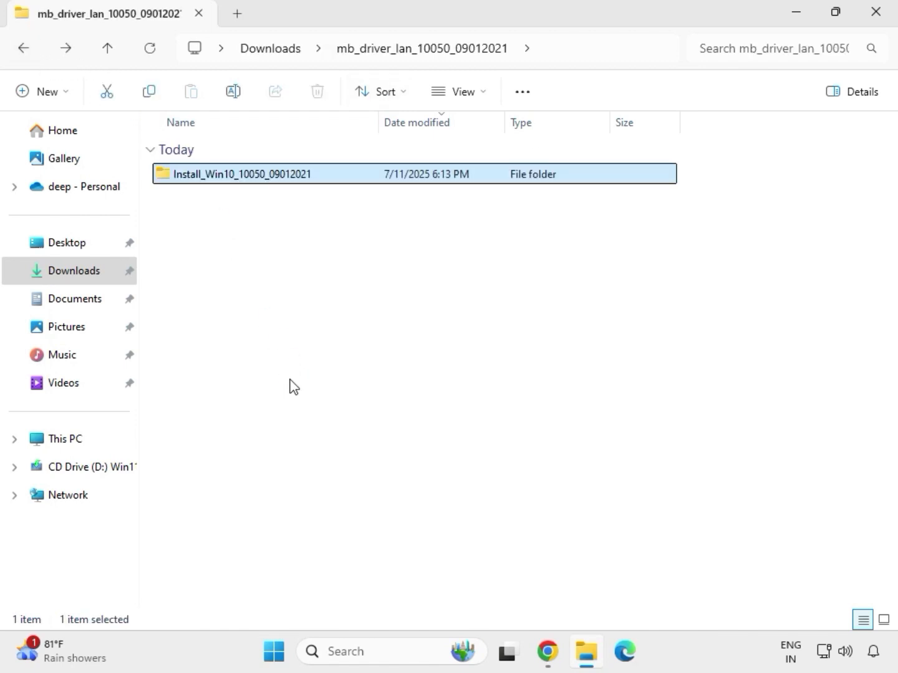
pyautogui.click(23, 50)
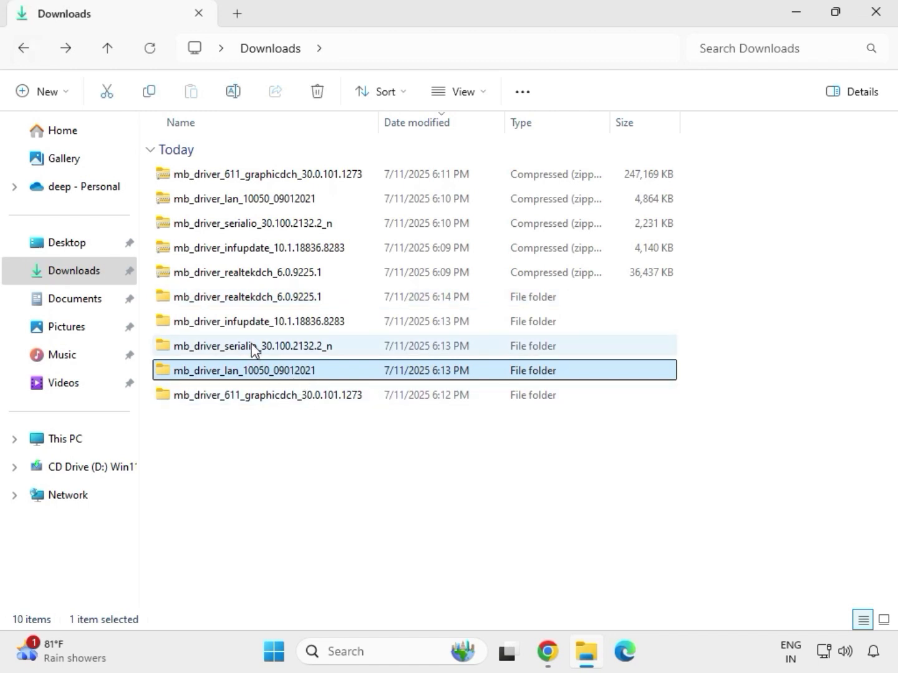
# Step: Run SetupSerialIO as administrator from the SerialIO_30.100.2132.2_PV_CNL_21H2 folder inside mb_driver_serialio_30.100.2132.2_n and allow it to make changes
pyautogui.doubleClick(252, 348)
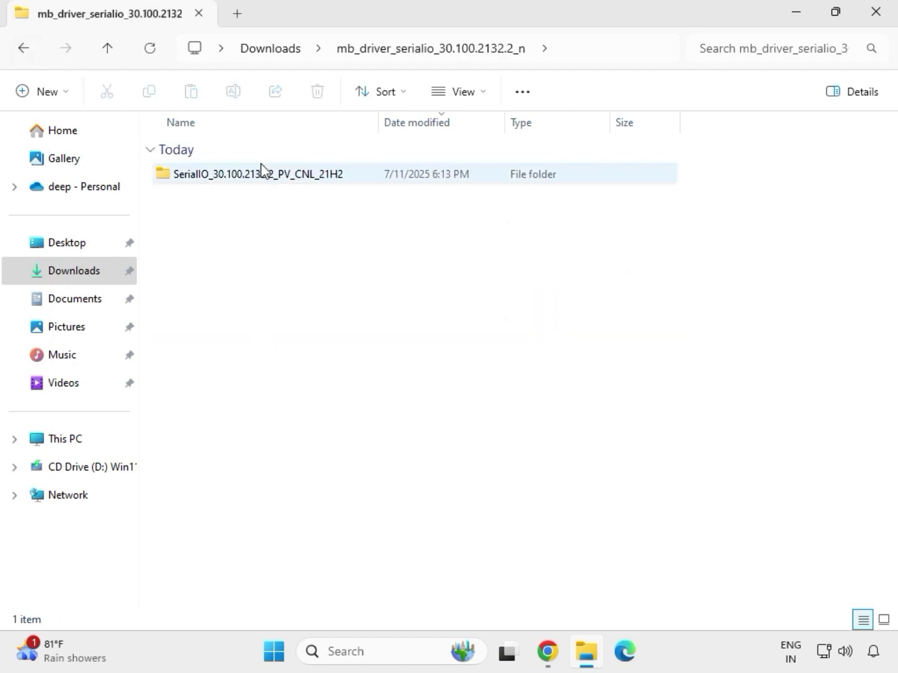
pyautogui.doubleClick(266, 176)
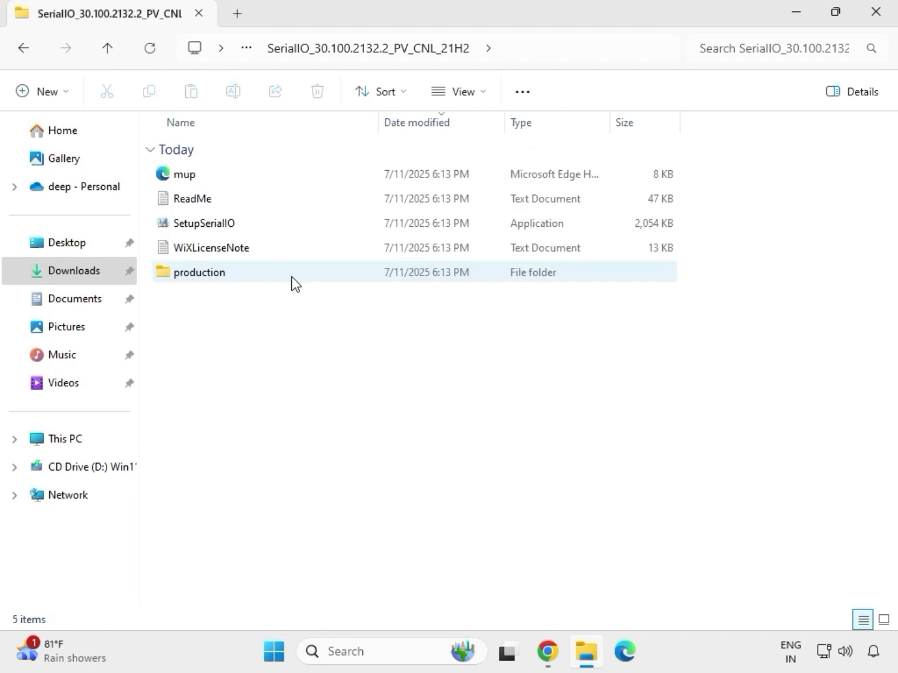
pyautogui.click(225, 231)
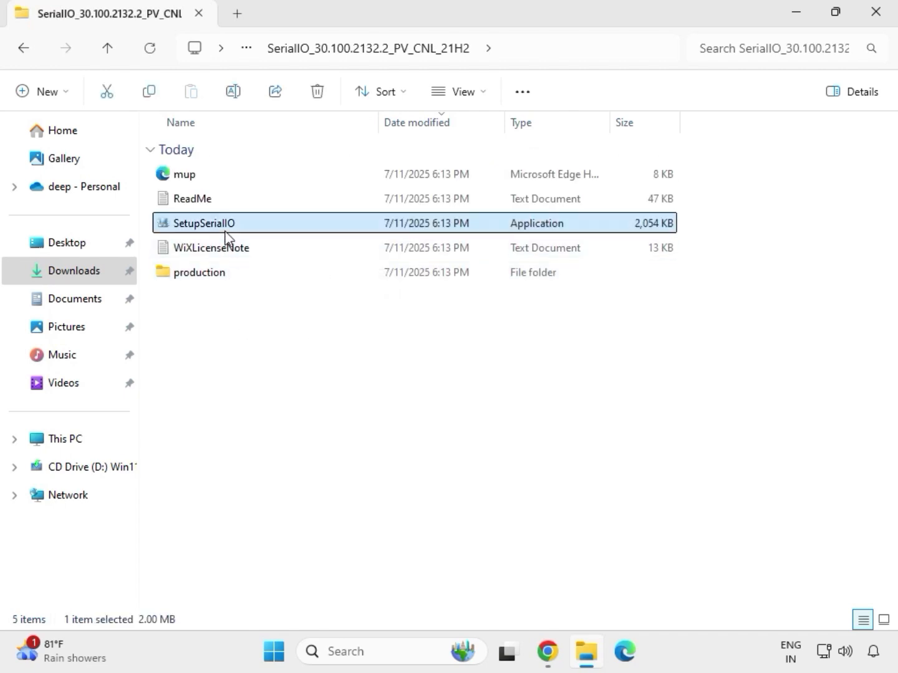
pyautogui.rightClick(225, 229)
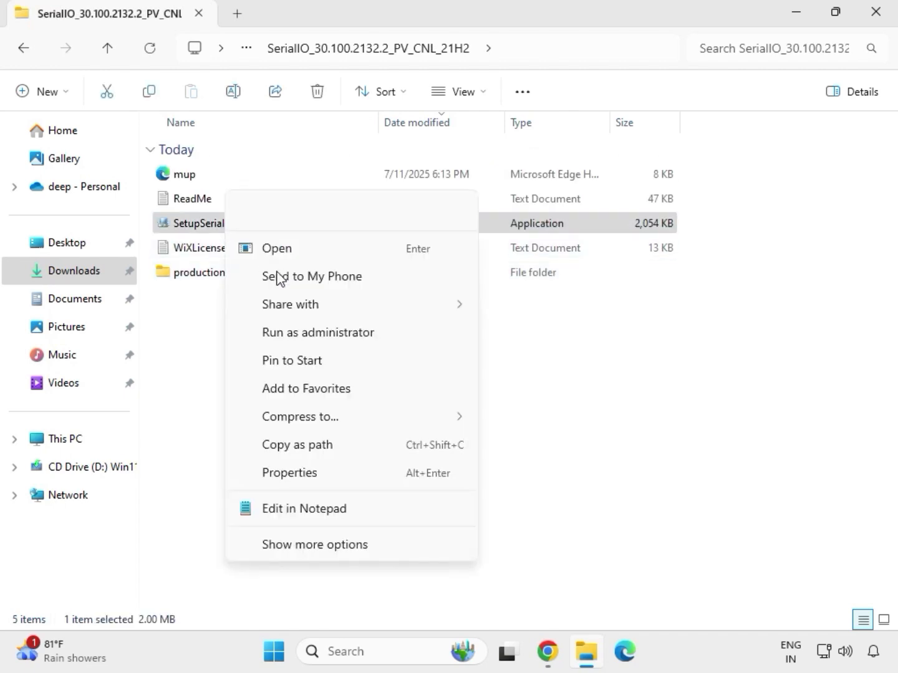
pyautogui.click(311, 333)
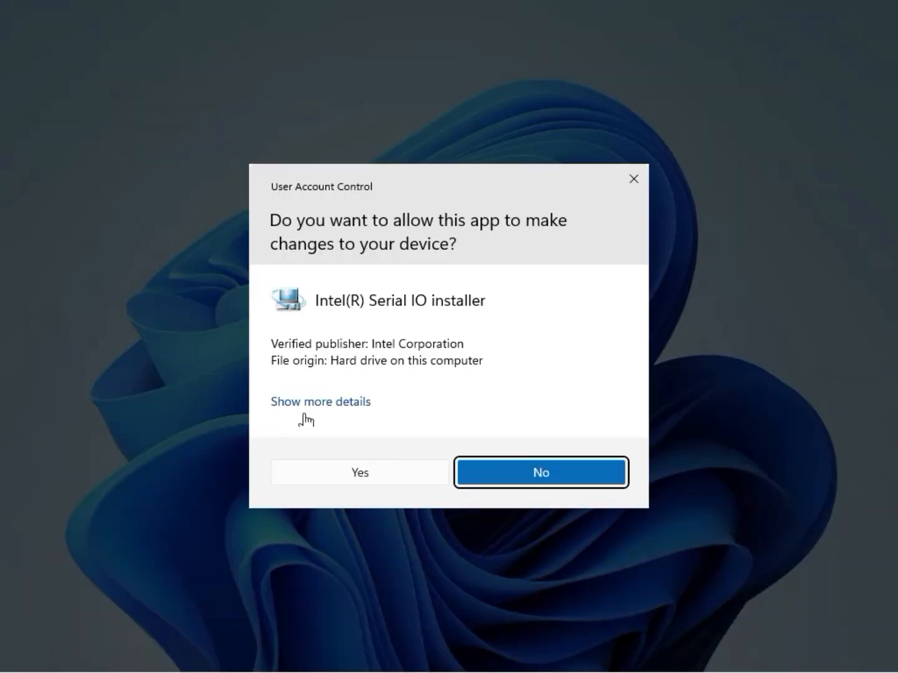
pyautogui.click(356, 474)
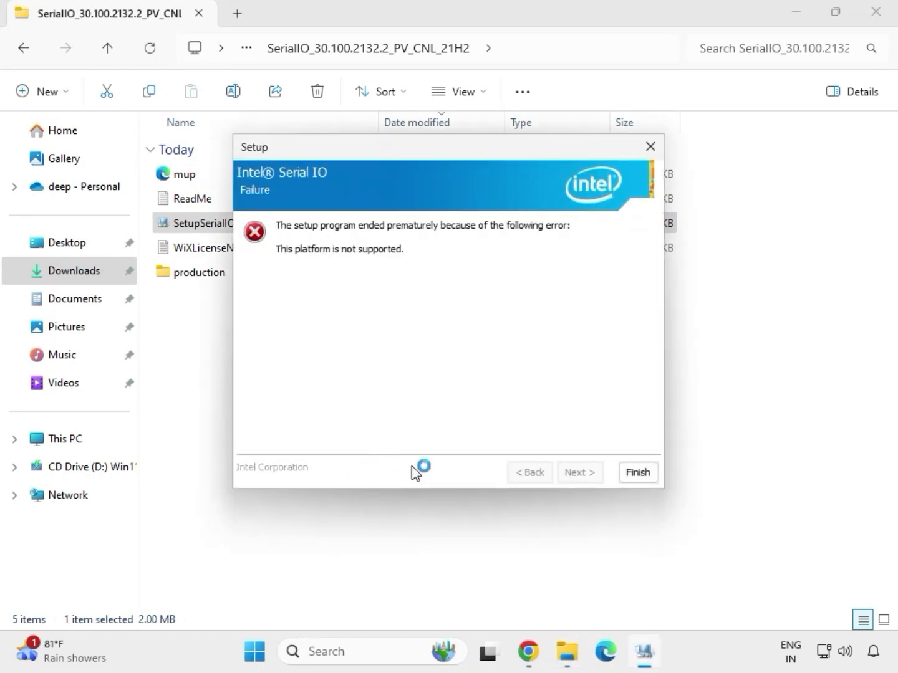
# Step: Close the Intel Serial IO setup and return to the Downloads folder
pyautogui.click(637, 474)
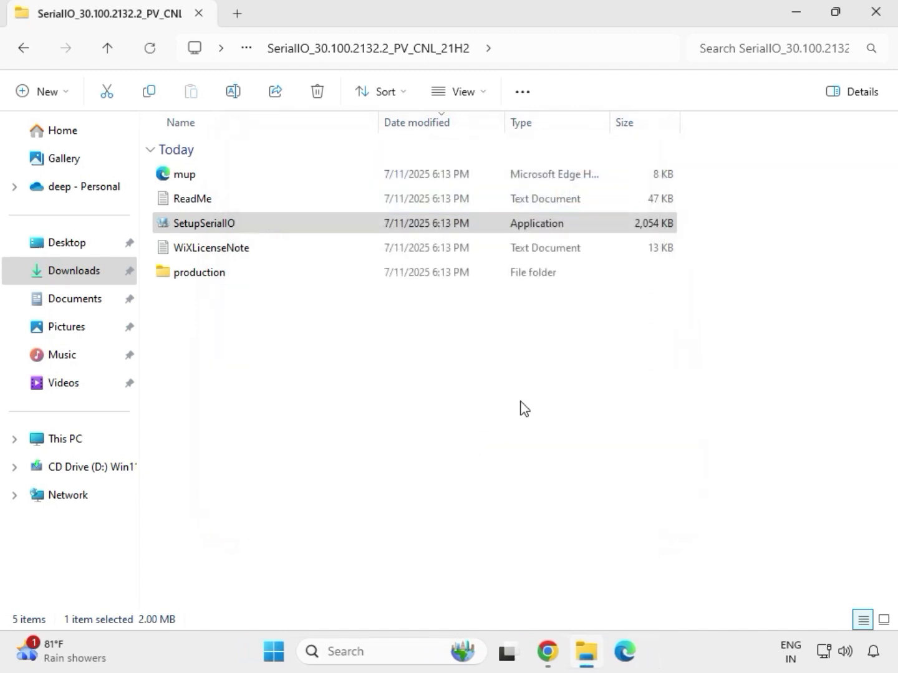
pyautogui.click(27, 53)
pyautogui.click(28, 53)
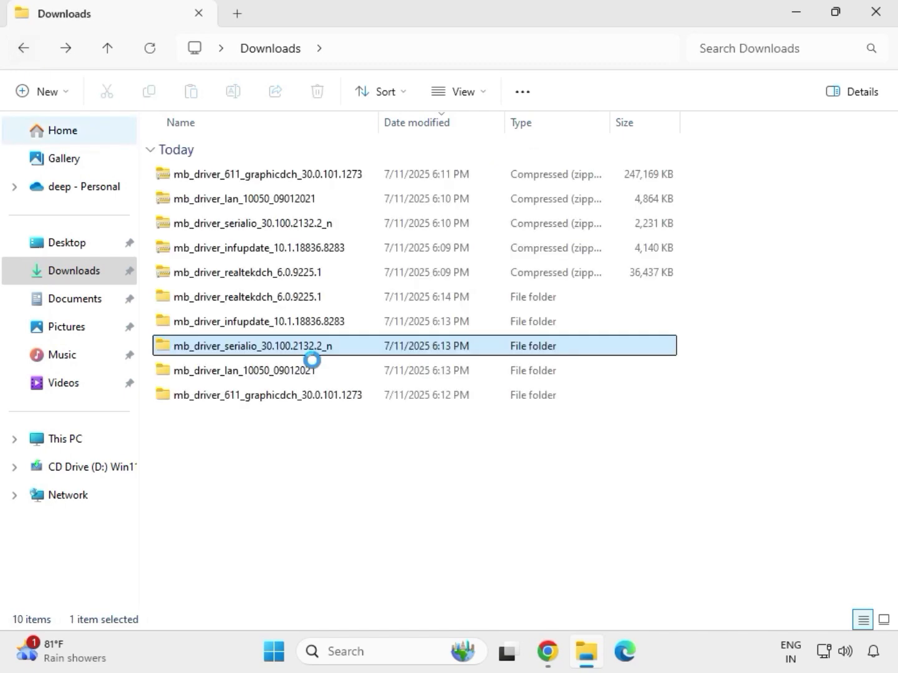
# Step: Run SetupChipset as administrator from the Chipset-10.1.18836.8283-Public-MUP folder inside mb_driver_infupdate_10.1.18836.8283 and allow it to make changes
pyautogui.click(235, 325)
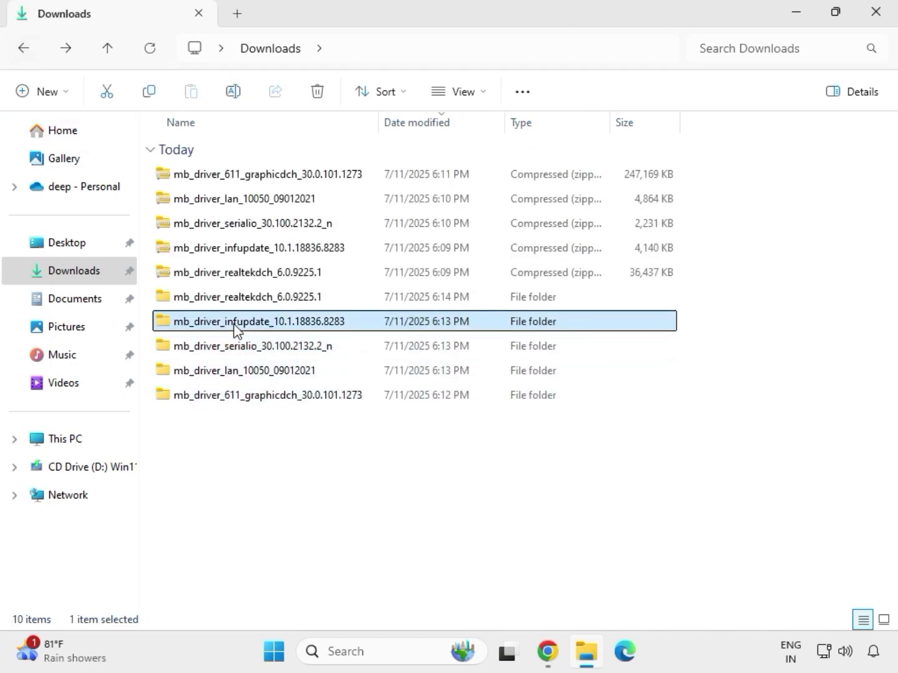
pyautogui.doubleClick(235, 325)
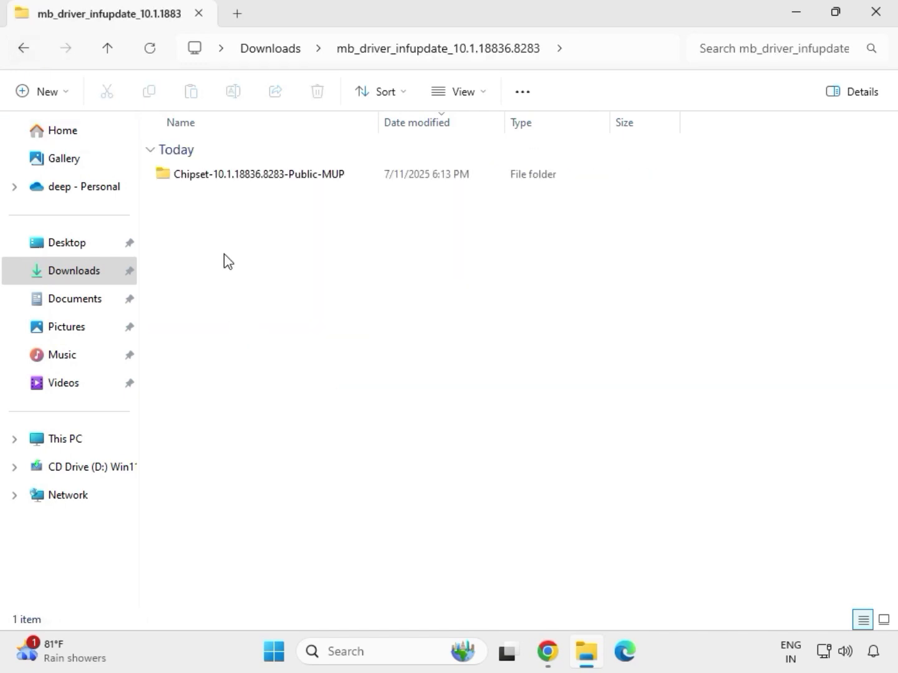
pyautogui.doubleClick(236, 176)
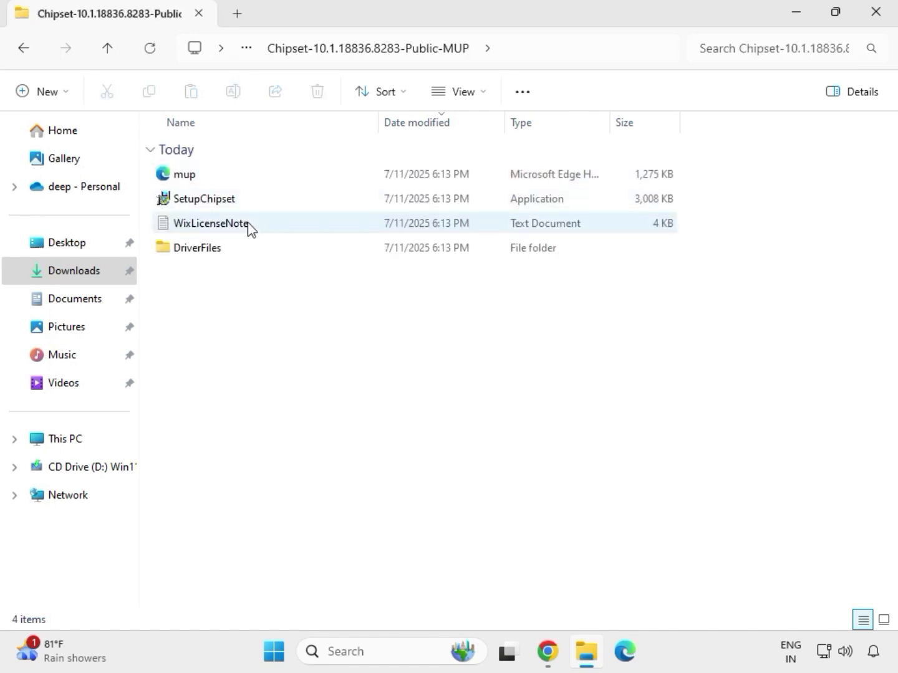
pyautogui.click(249, 206)
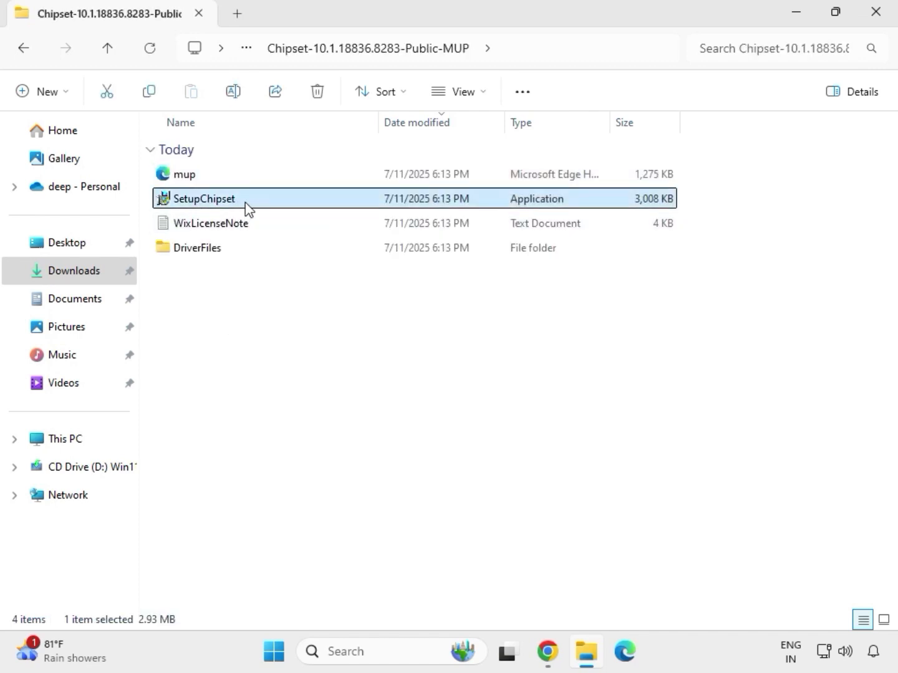
pyautogui.rightClick(248, 204)
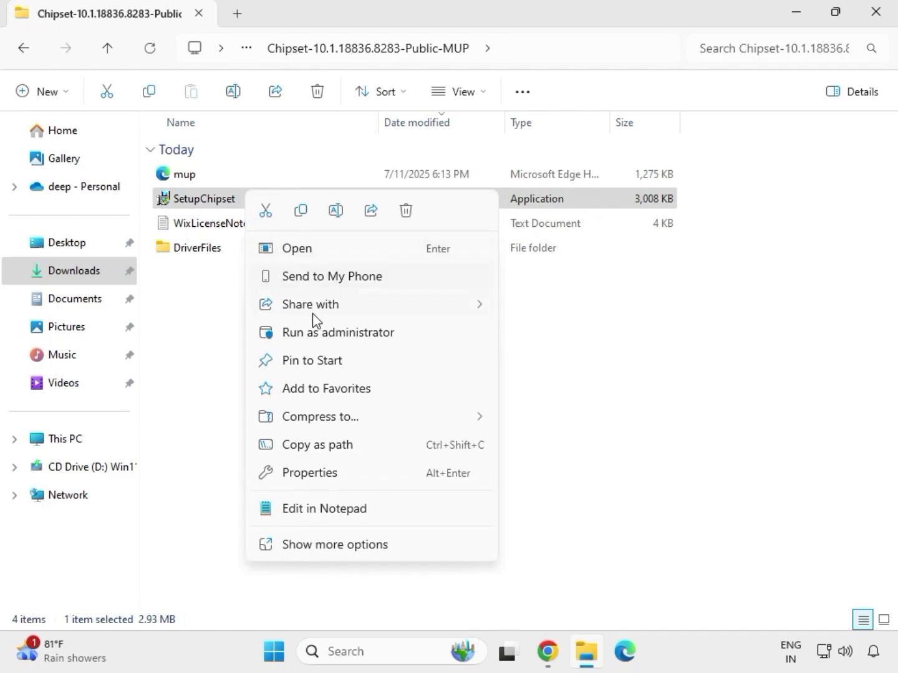
pyautogui.click(318, 330)
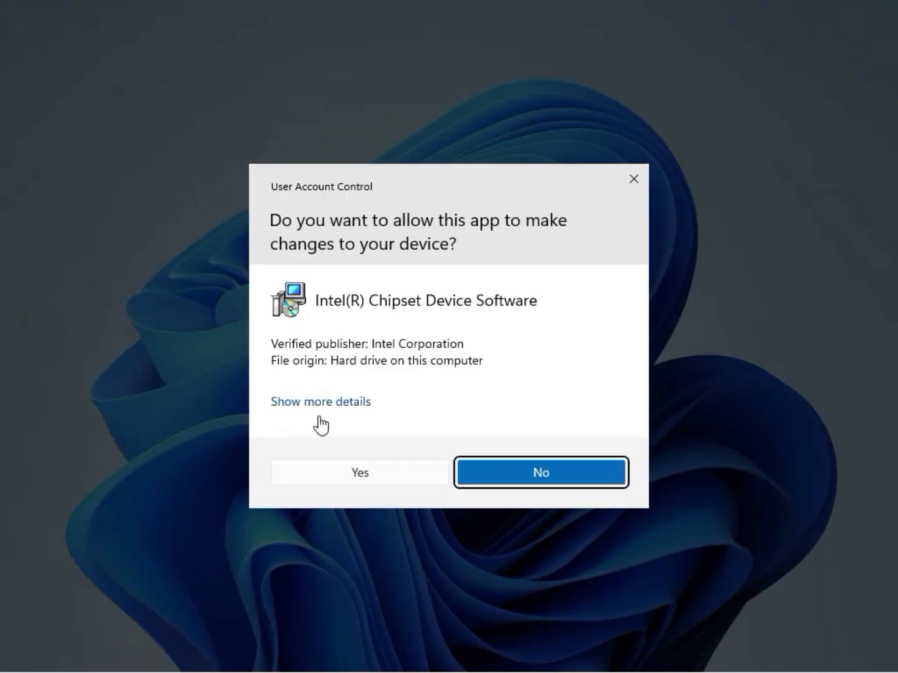
pyautogui.click(358, 485)
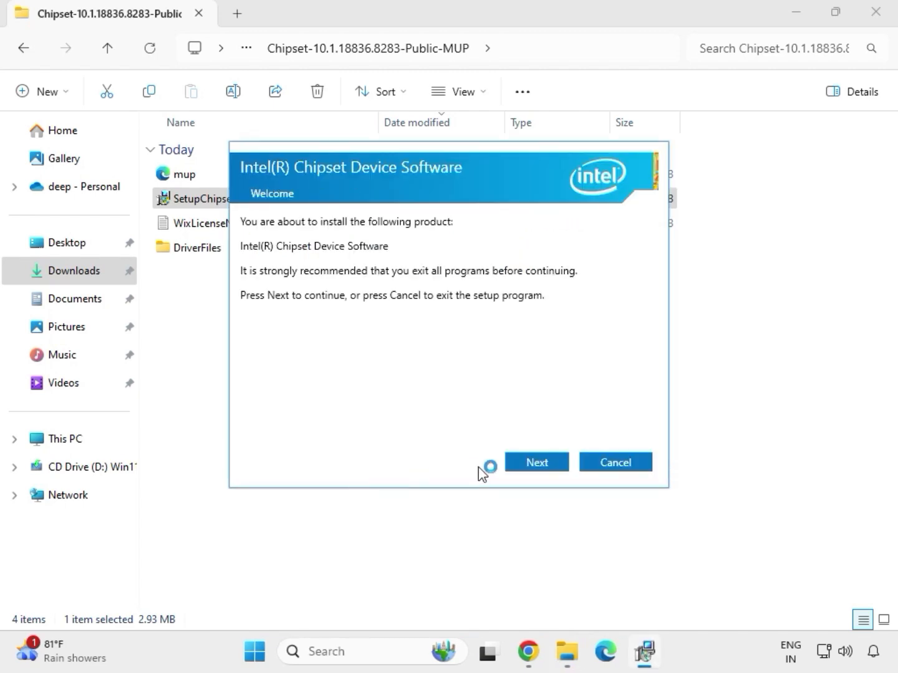
# Step: Install the Intel Chipset Device Software, close its installer, and return to the Downloads folder
pyautogui.click(527, 464)
pyautogui.click(524, 468)
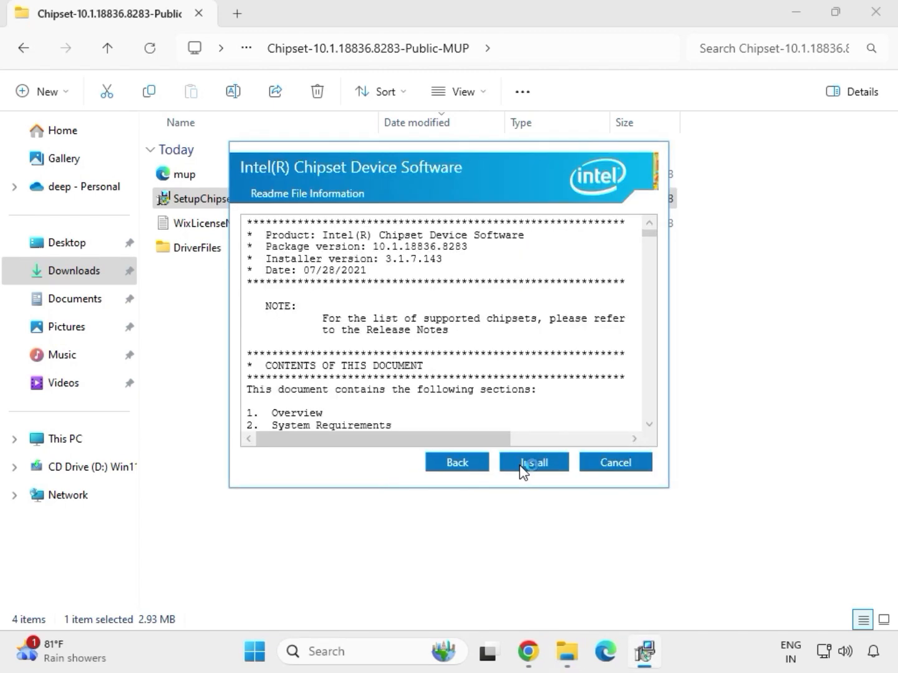
pyautogui.click(542, 469)
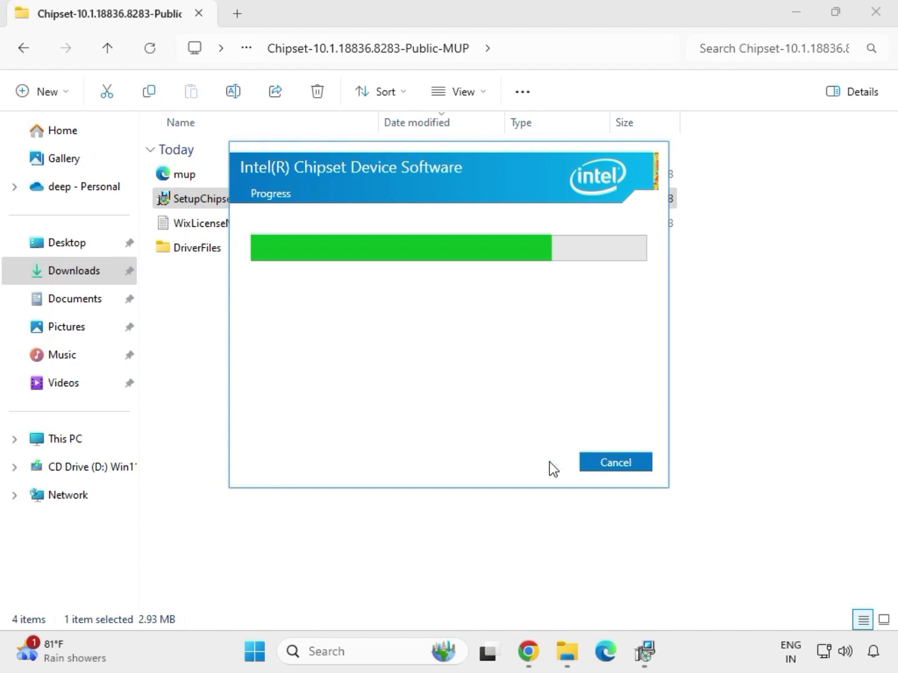
pyautogui.click(606, 468)
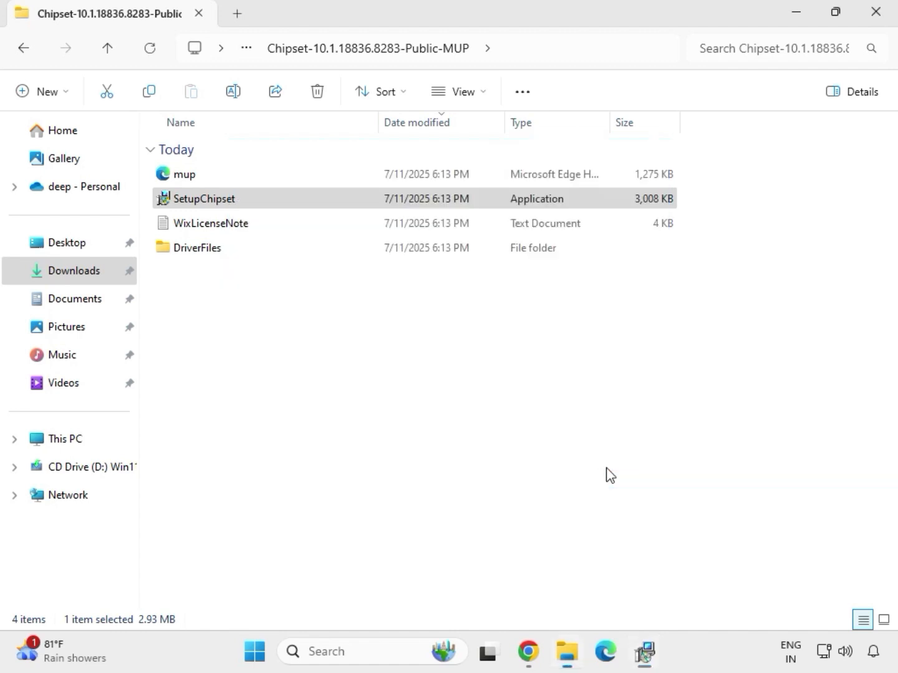
pyautogui.click(289, 199)
pyautogui.press('BackSpace')
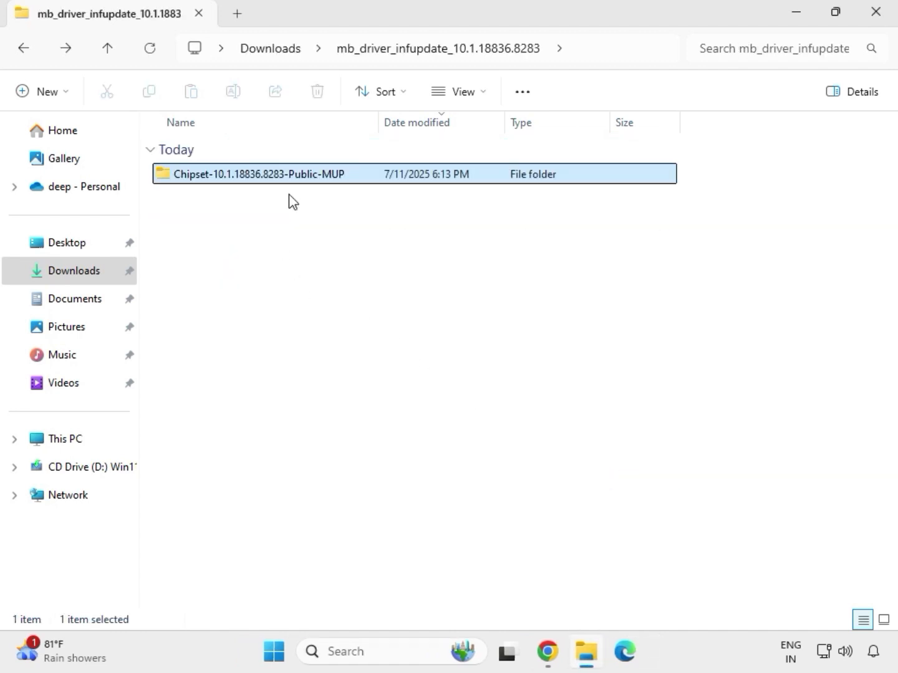
pyautogui.press('BackSpace')
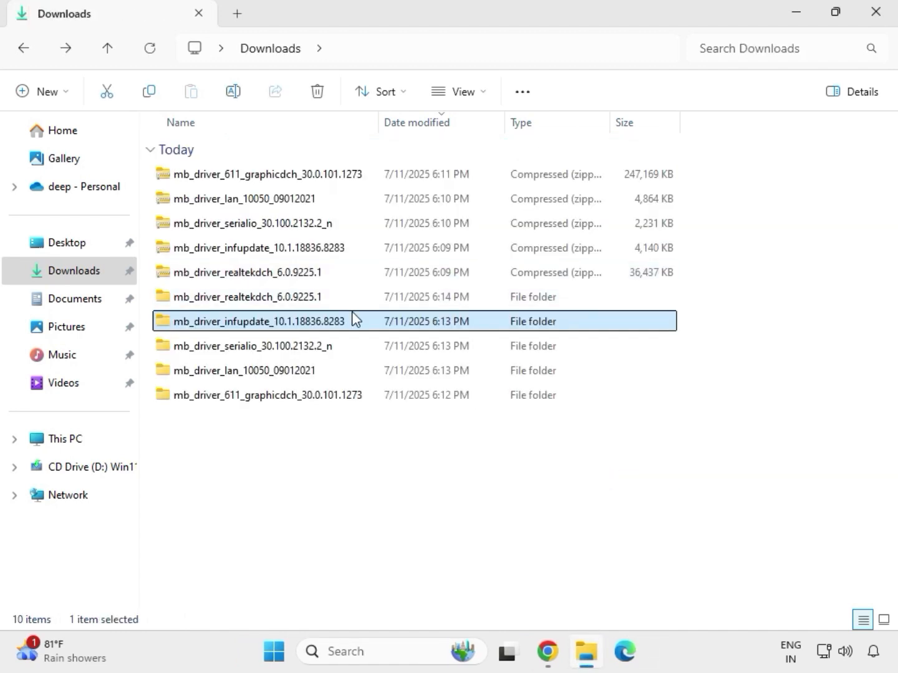
# Step: Run mb_driver_611_graphicdch_30.0.101.1273 as administrator from its extracted folder, allow it to make changes, and return to the Downloads folder
pyautogui.doubleClick(334, 299)
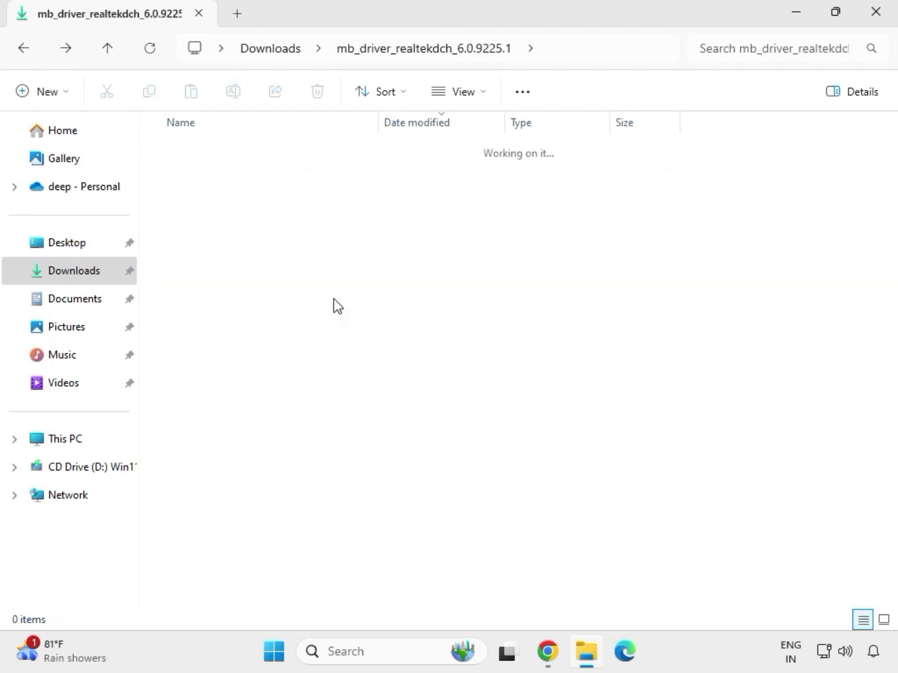
pyautogui.click(274, 51)
pyautogui.click(260, 400)
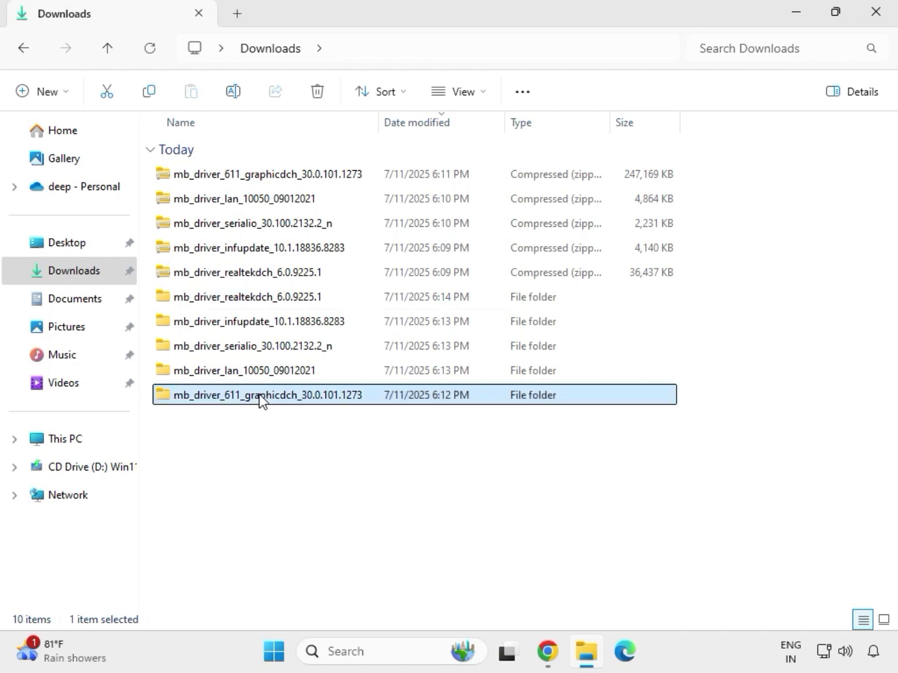
pyautogui.doubleClick(277, 402)
pyautogui.click(246, 176)
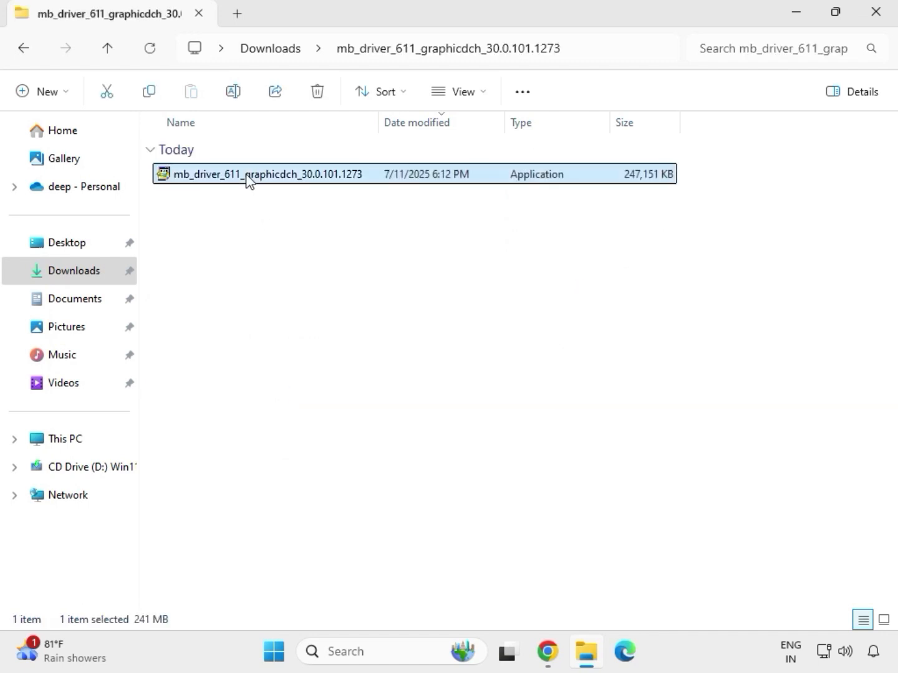
pyautogui.rightClick(262, 206)
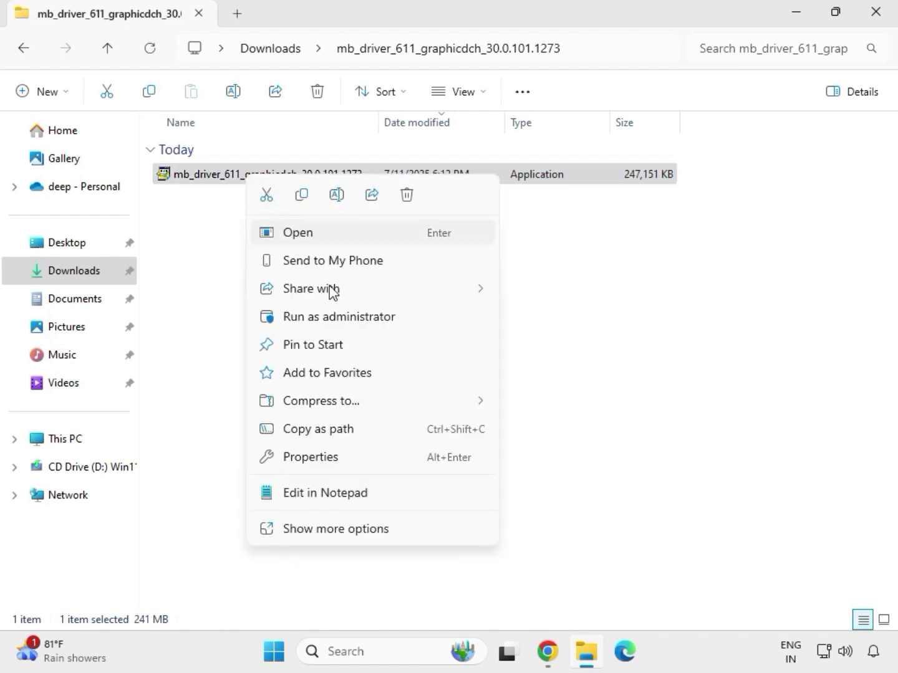
pyautogui.click(345, 317)
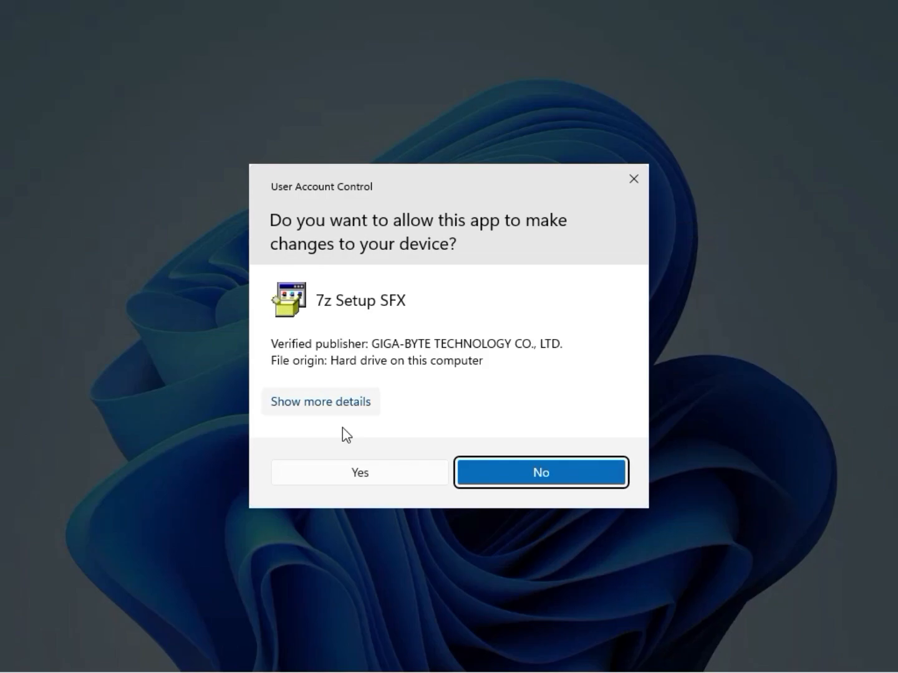
pyautogui.click(347, 476)
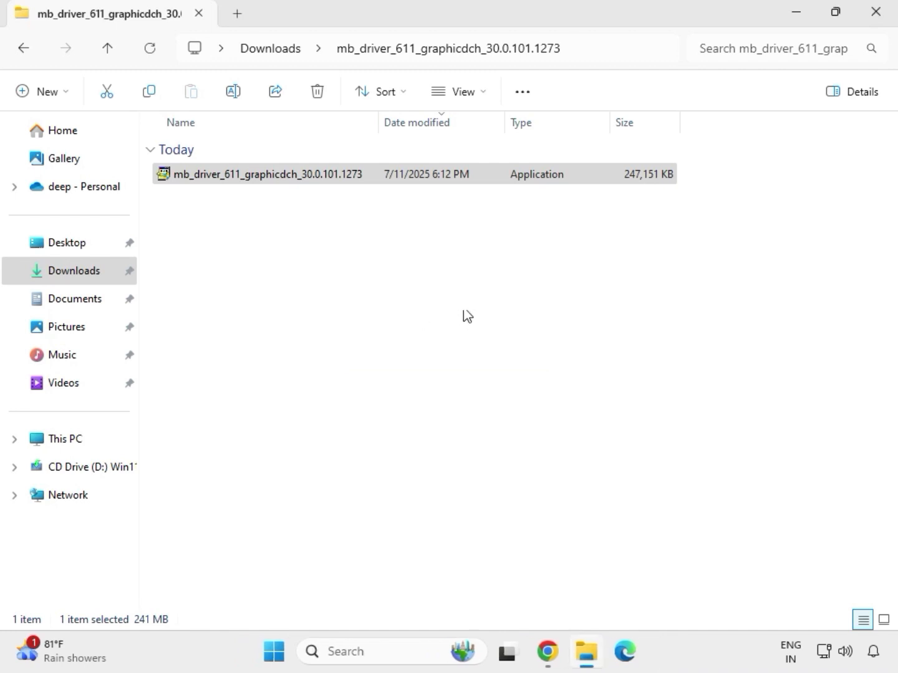
pyautogui.click(279, 48)
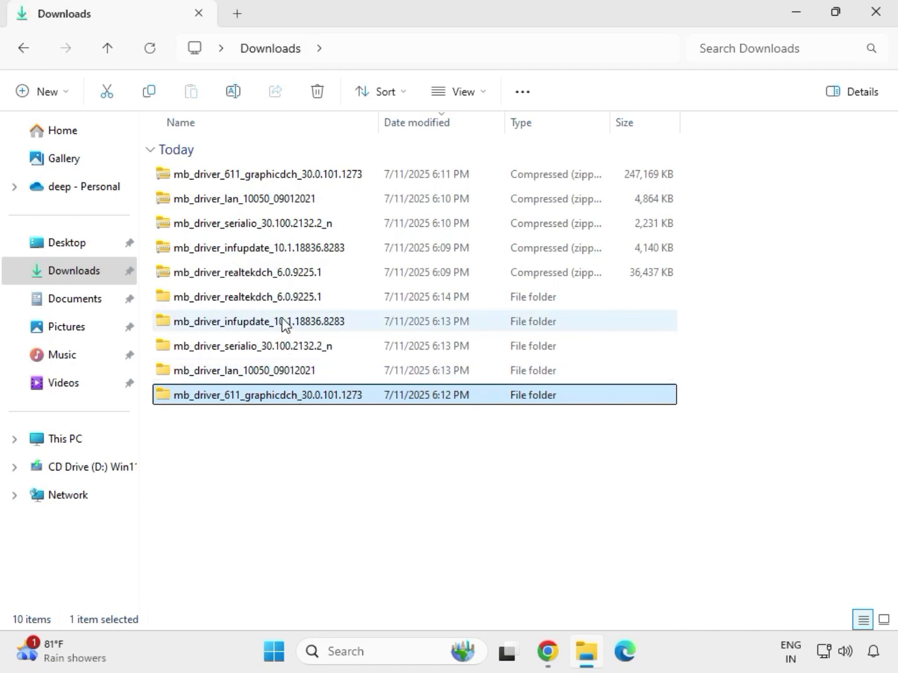
# Step: Install the Realtek Audio Driver by running Setup as administrator from the 9225.1_UAD_Win10_Win11_2021_0824_123850_WHQL_1458 folder inside mb_driver_realtekdch_6.0.9225.1, and finish the wizard
pyautogui.doubleClick(276, 299)
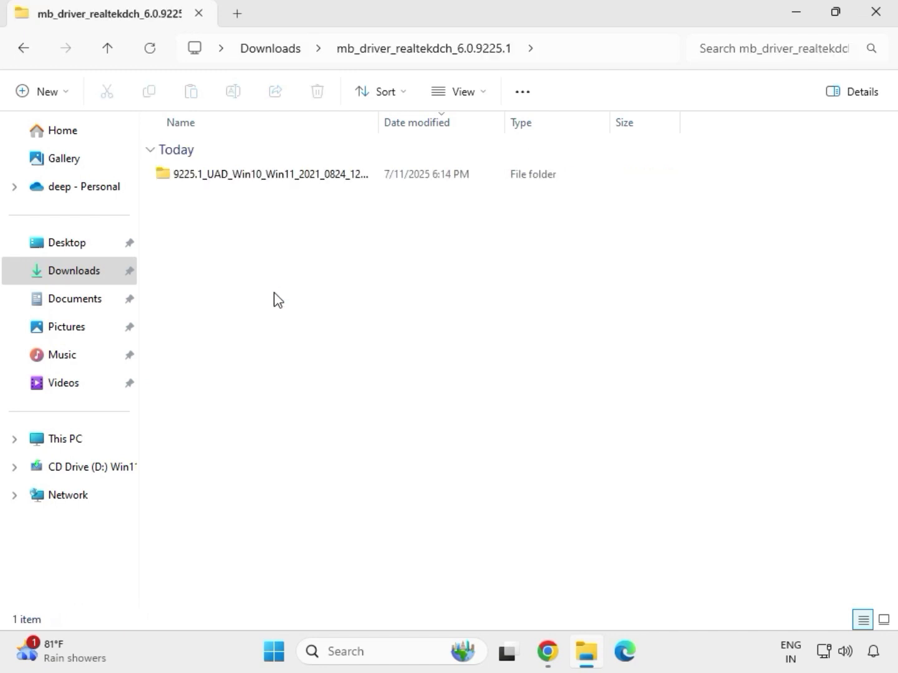
pyautogui.doubleClick(262, 174)
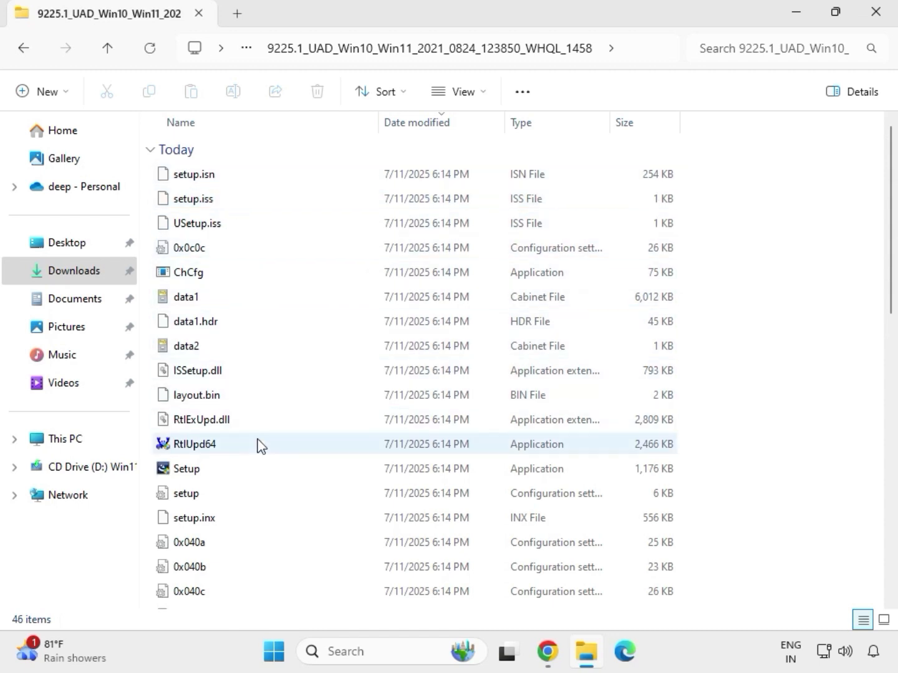
pyautogui.click(189, 473)
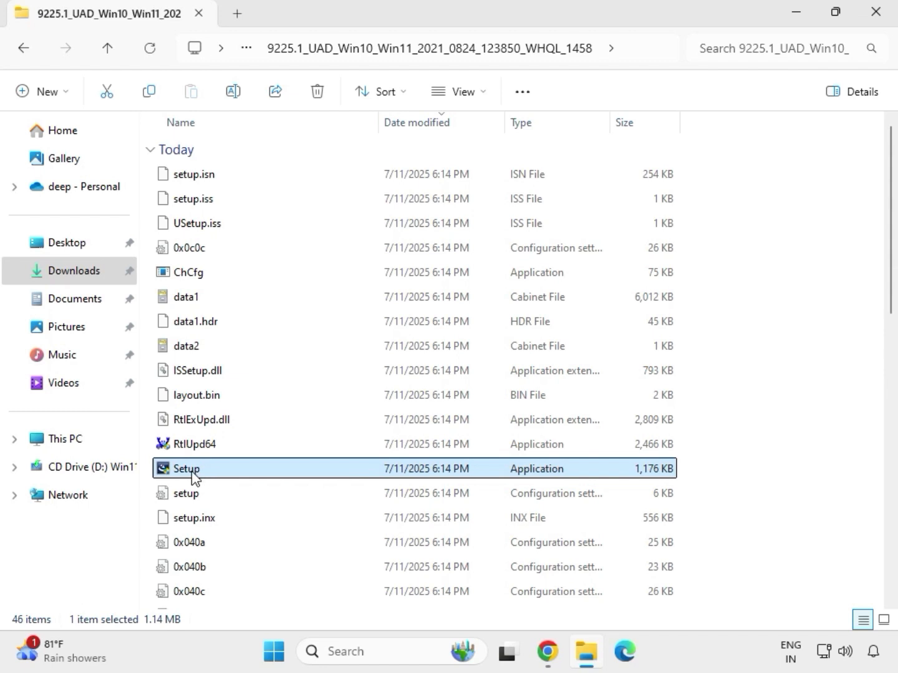
pyautogui.rightClick(205, 475)
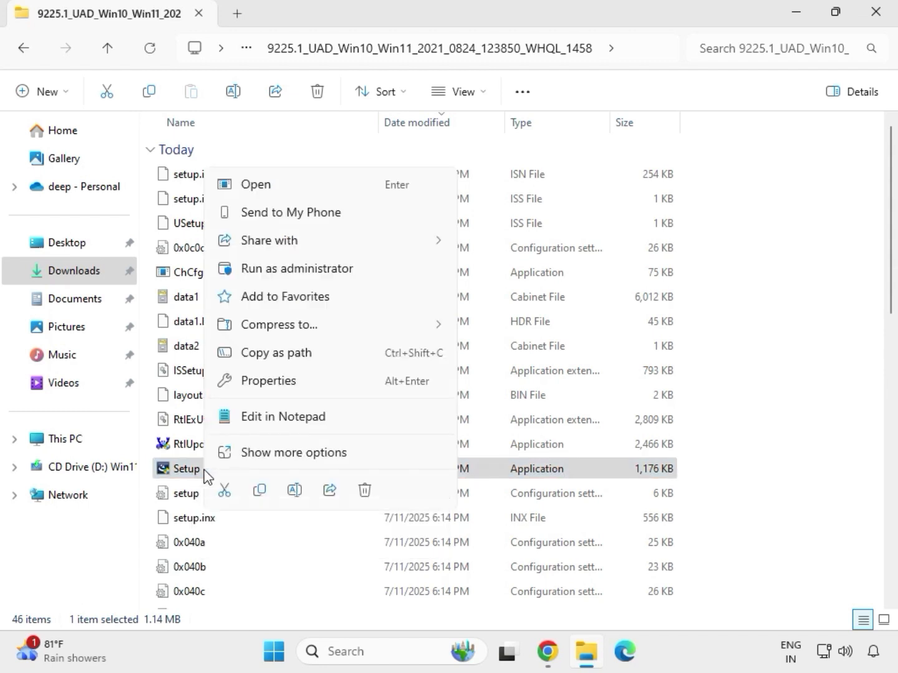
pyautogui.click(277, 273)
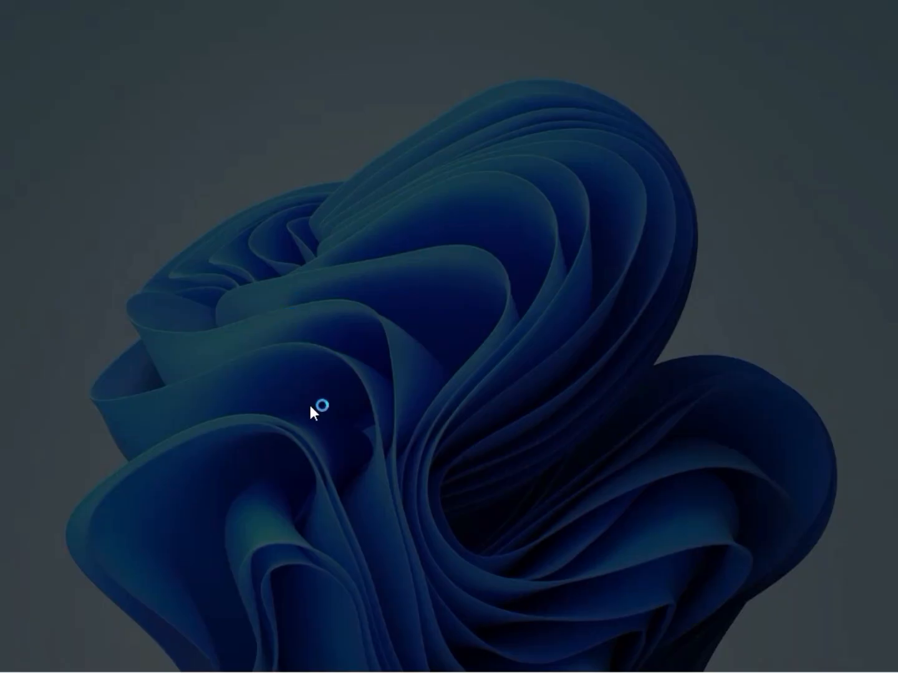
pyautogui.click(318, 470)
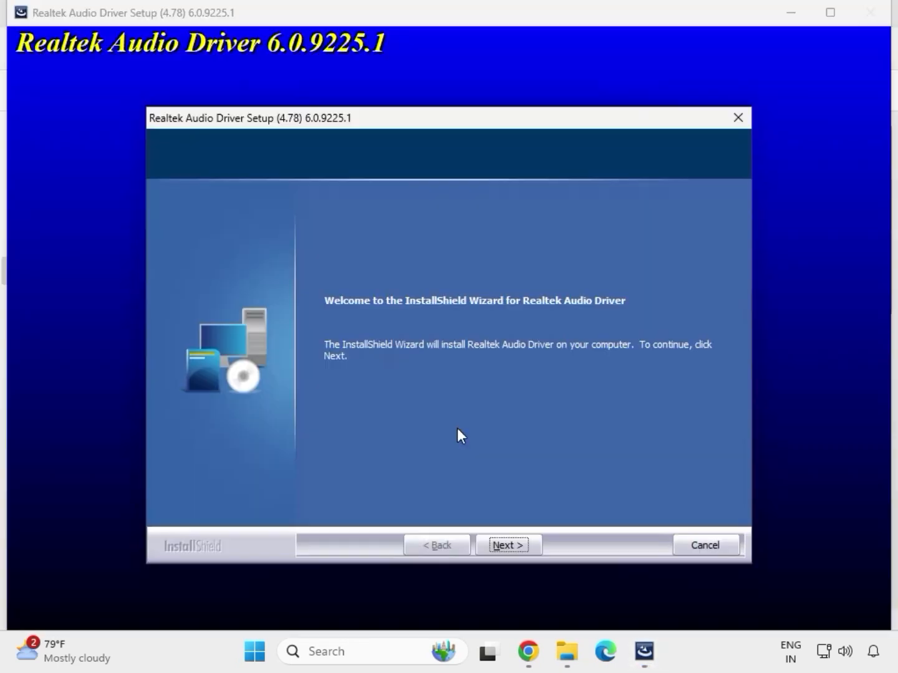
pyautogui.click(509, 544)
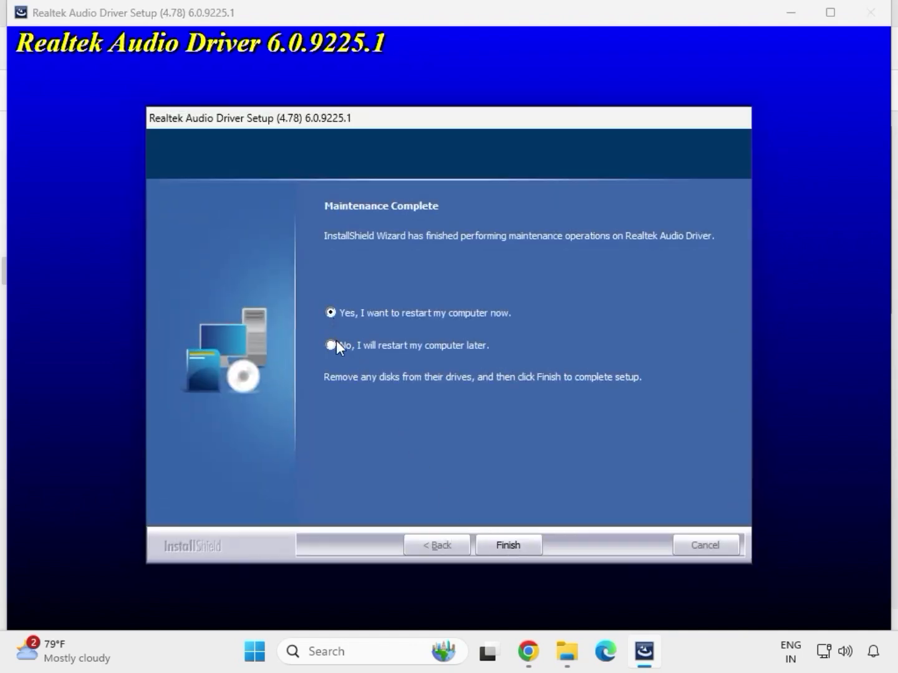
pyautogui.click(505, 545)
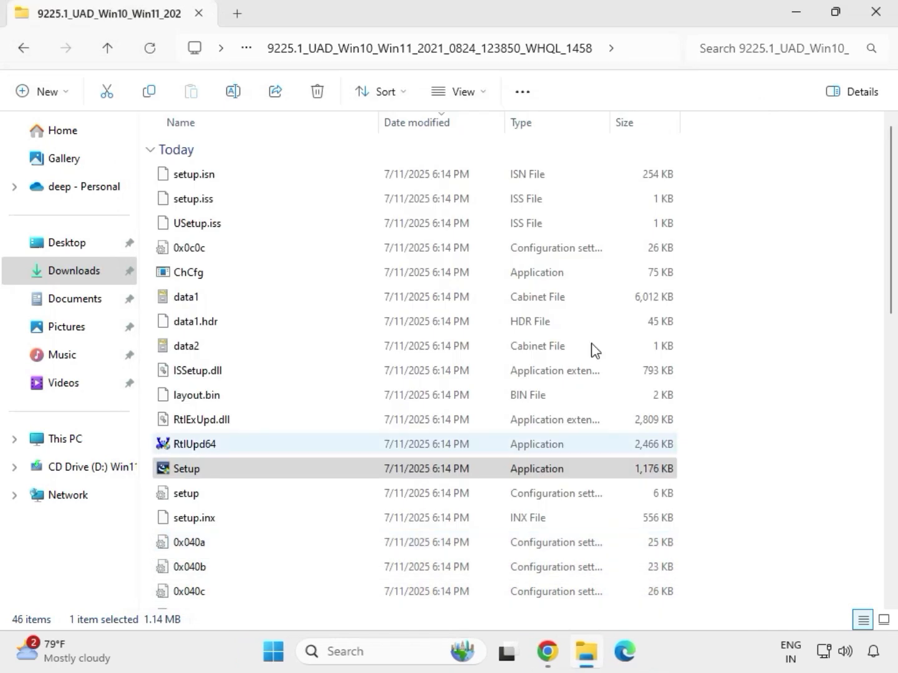